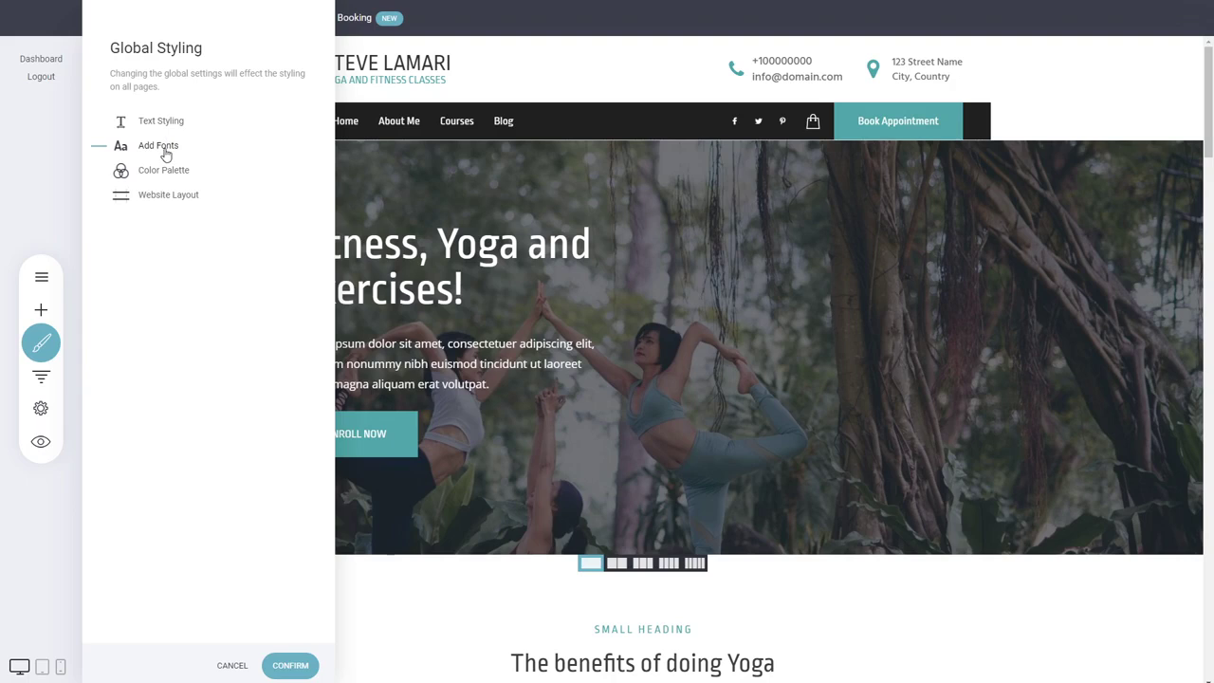
Add the Google font Oswald regular to the website's font list.
{"action": "left_click", "coordinate": [159, 146]}
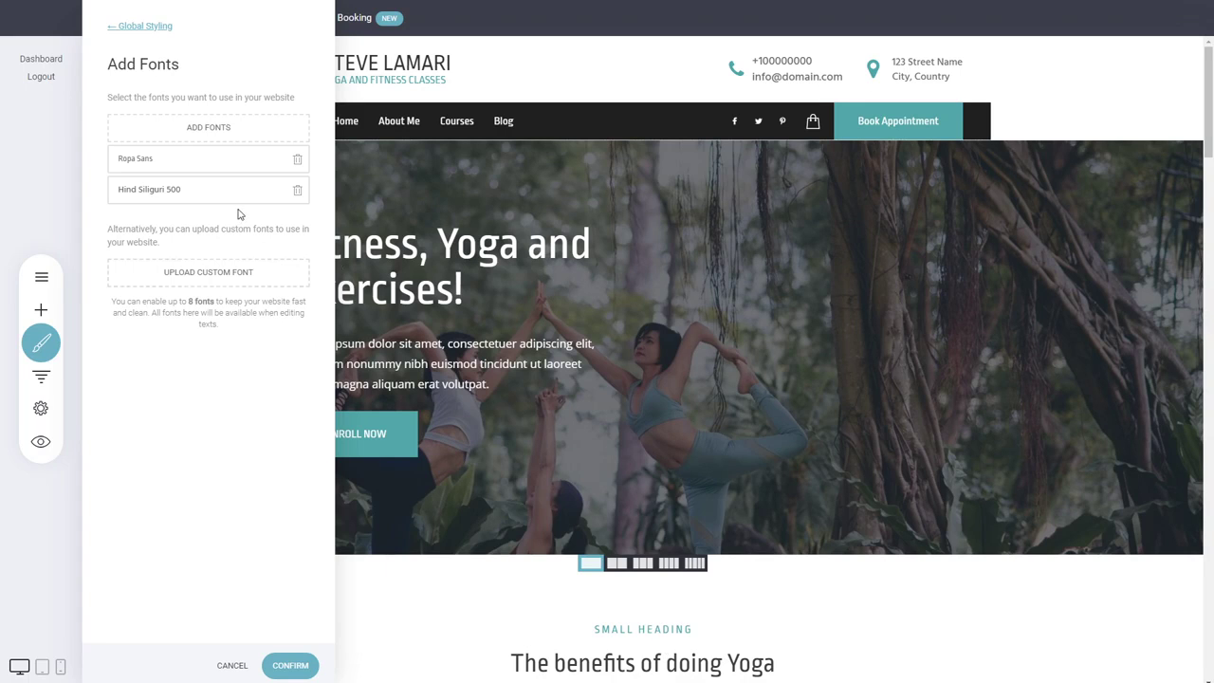
{"action": "left_click", "coordinate": [228, 139]}
{"action": "mouse_move", "coordinate": [710, 181]}
{"action": "left_mouse_down"}
{"action": "mouse_move", "coordinate": [711, 251]}
{"action": "mouse_move", "coordinate": [715, 180]}
{"action": "left_mouse_up"}
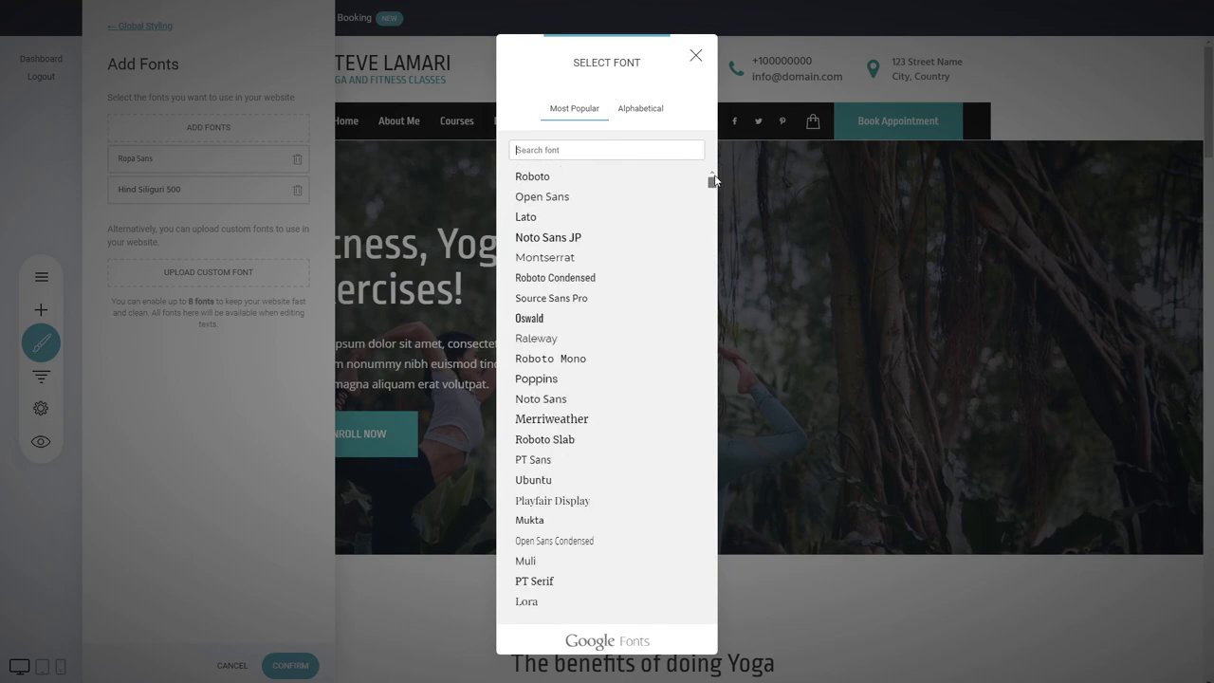
{"action": "left_click", "coordinate": [576, 321]}
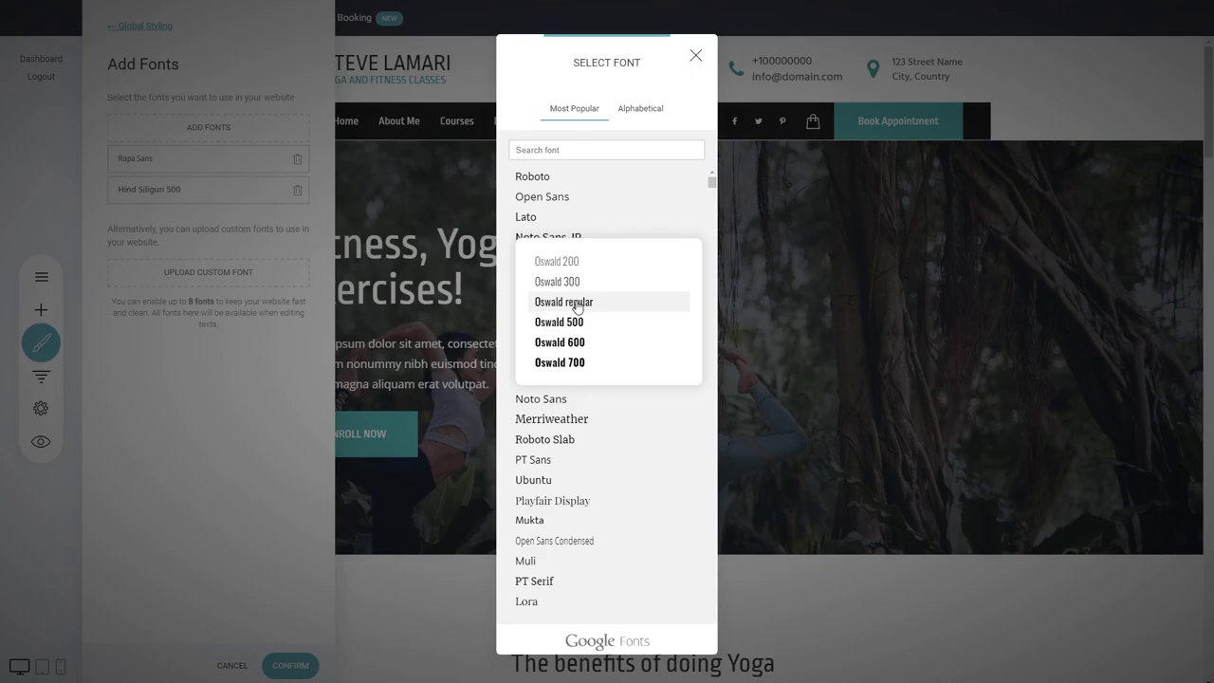
{"action": "left_click", "coordinate": [577, 304]}
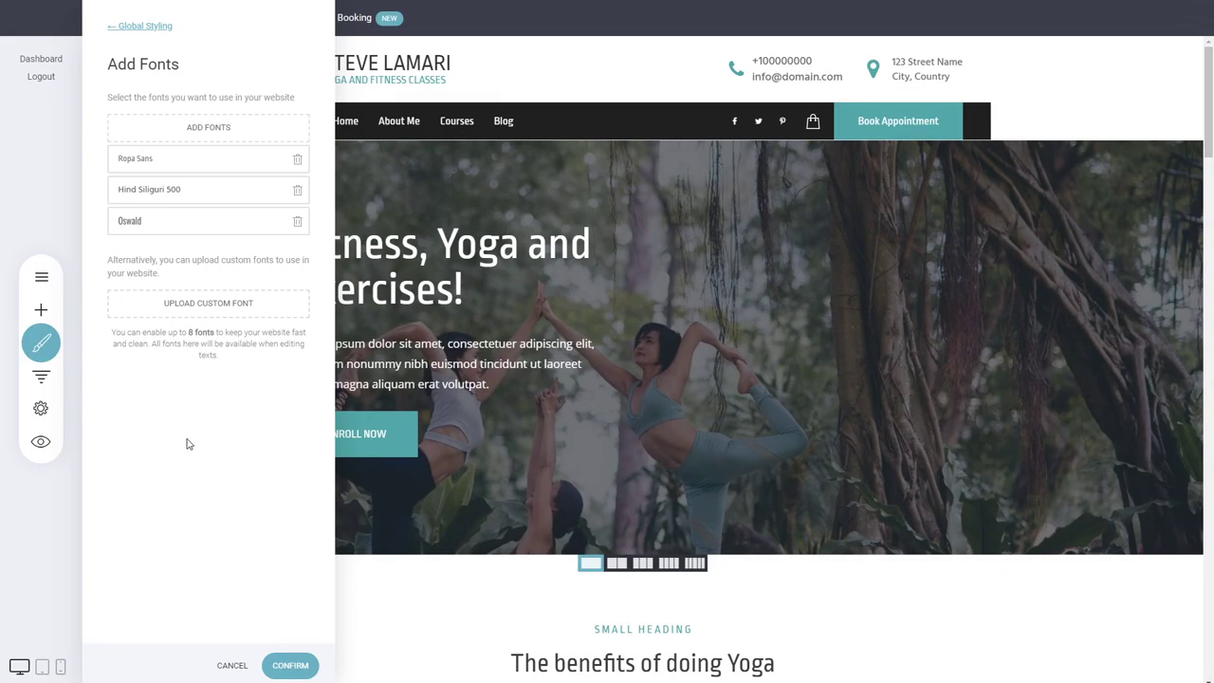
View the custom font upload form, cancel it, and confirm the website's font list.
{"action": "left_click", "coordinate": [202, 314]}
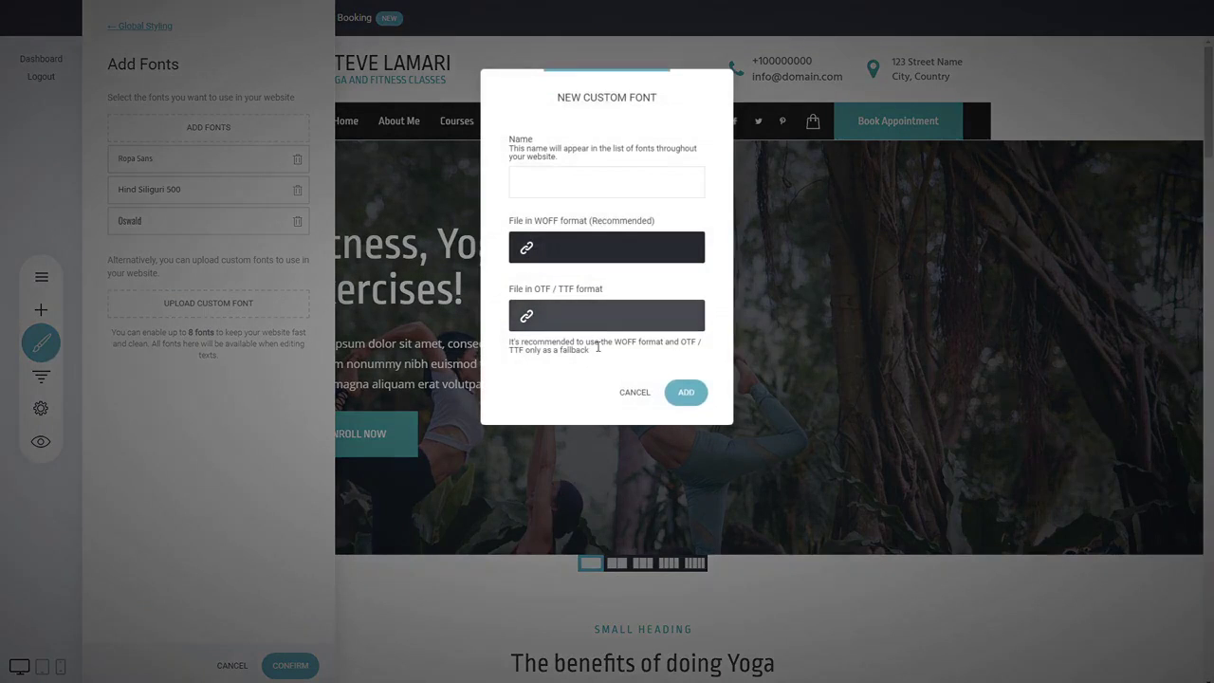
{"action": "left_click", "coordinate": [631, 393]}
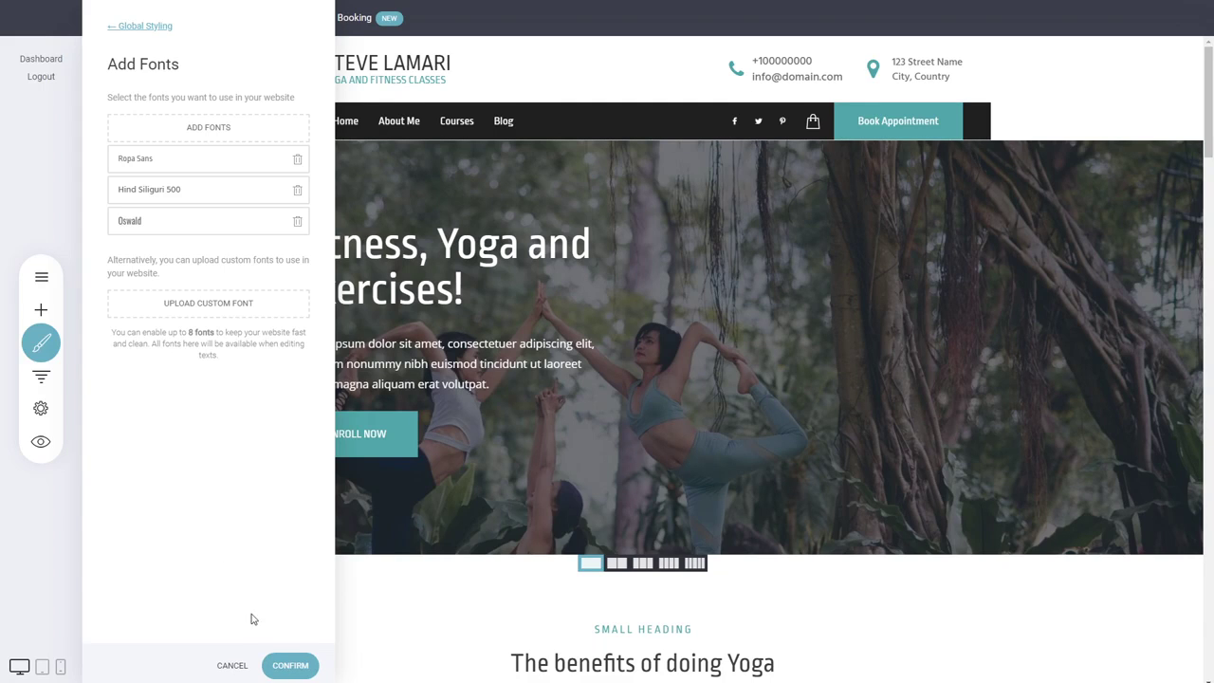
{"action": "left_click", "coordinate": [291, 665]}
Set the font of the hero heading "Fitness, Yoga and Exercises!" to Oswald.
{"action": "left_click", "coordinate": [391, 269]}
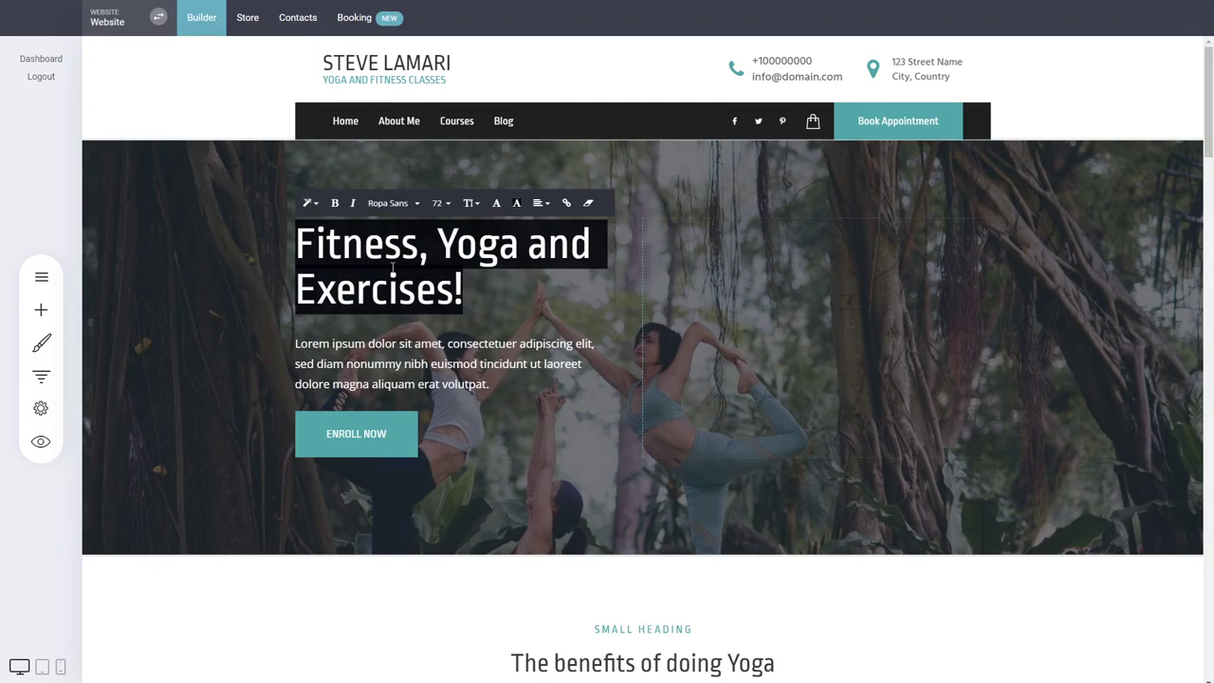
{"action": "left_click", "coordinate": [394, 203]}
{"action": "left_click", "coordinate": [398, 245]}
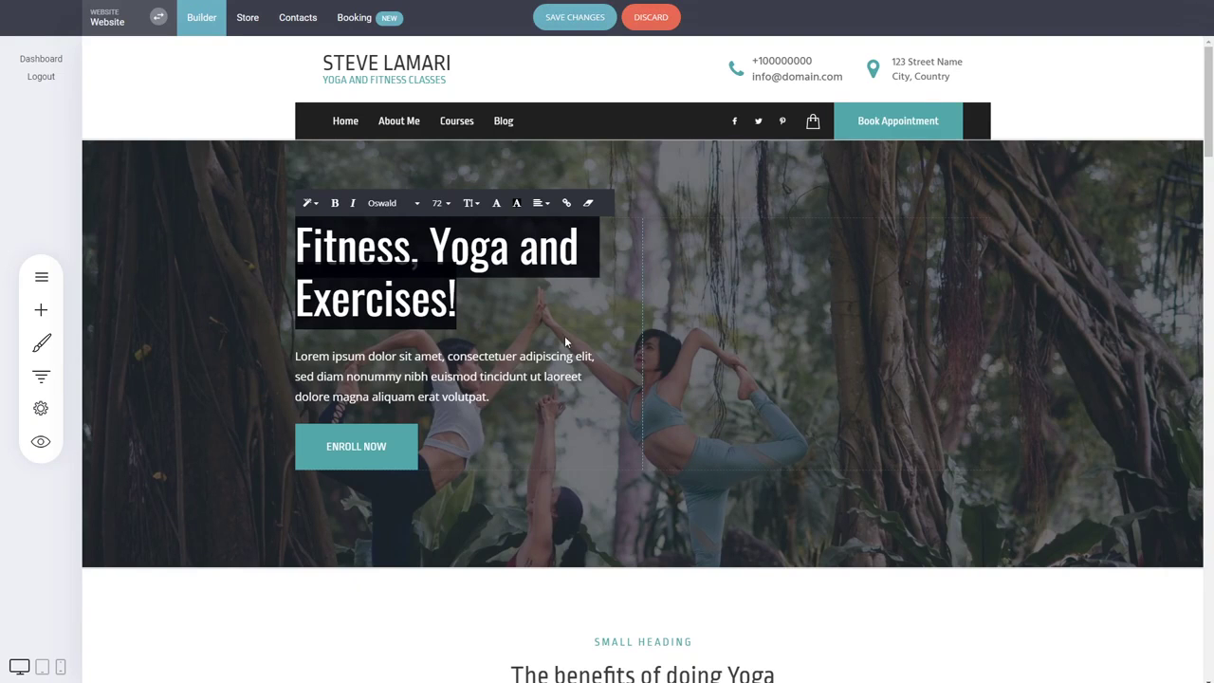
Clear the hero heading's formatting and set its text color to white.
{"action": "left_click", "coordinate": [588, 202]}
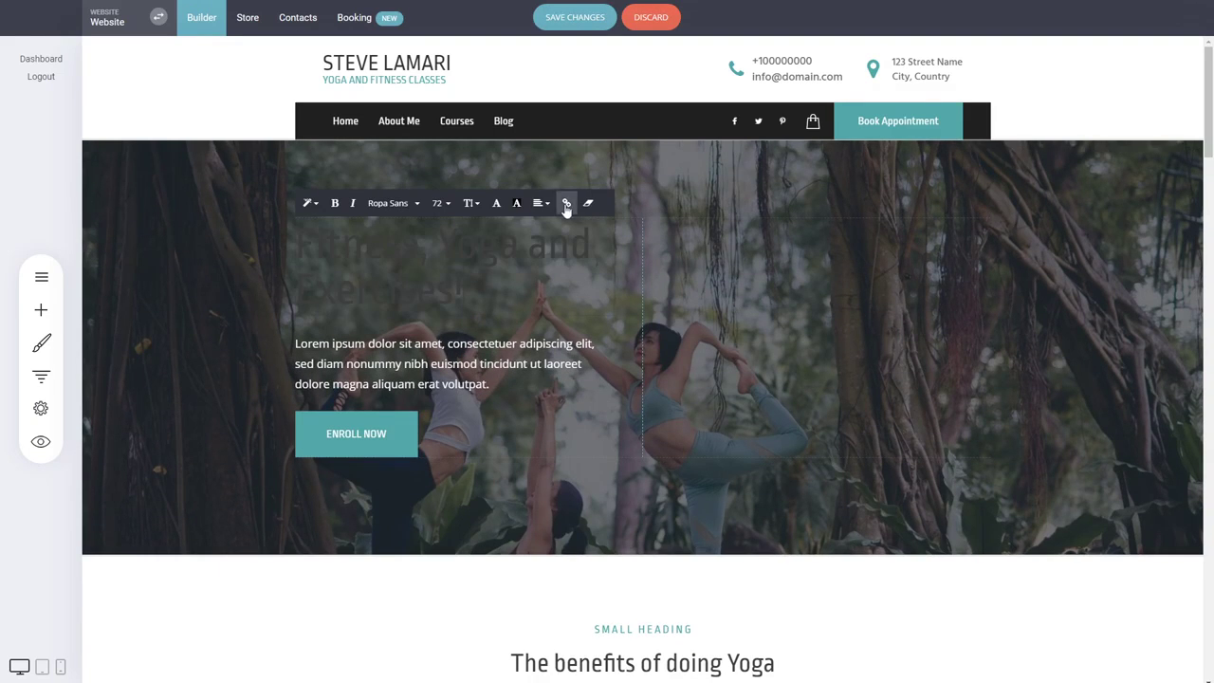
{"action": "double_click", "coordinate": [436, 264]}
{"action": "triple_click", "coordinate": [436, 264]}
{"action": "left_click", "coordinate": [496, 203]}
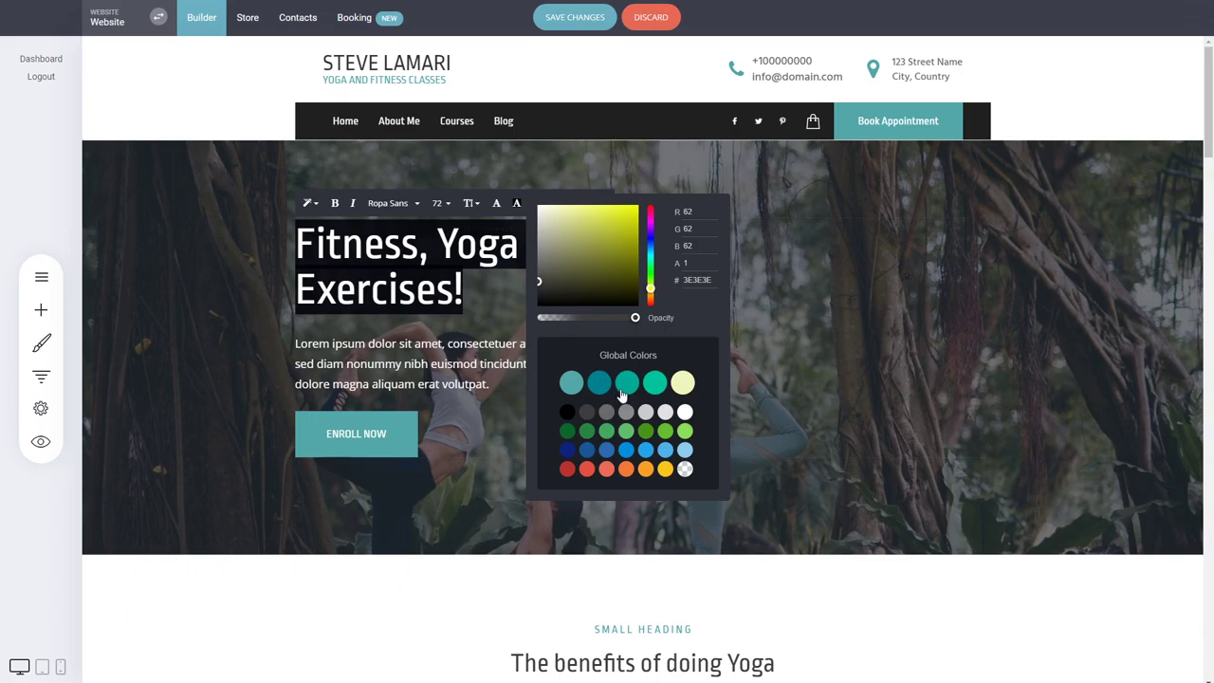
{"action": "left_click", "coordinate": [686, 415]}
{"action": "left_click", "coordinate": [960, 328]}
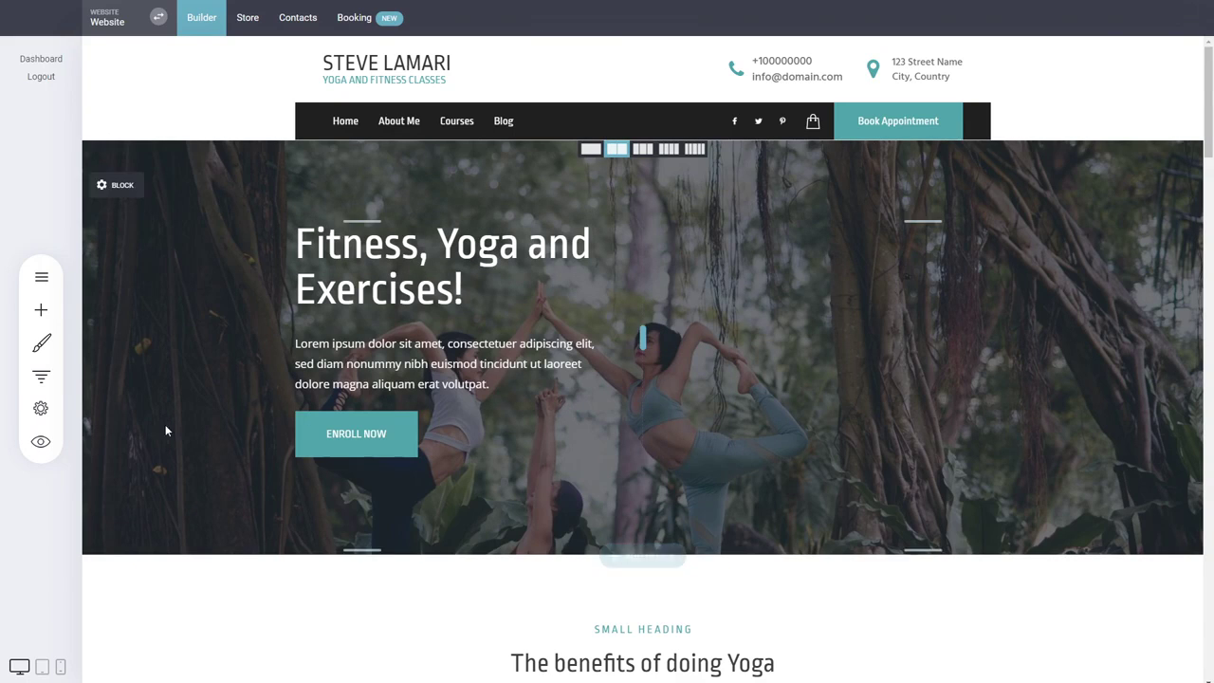
Set the font of Heading 1 to Oswald in the global text styling.
{"action": "left_click", "coordinate": [54, 348]}
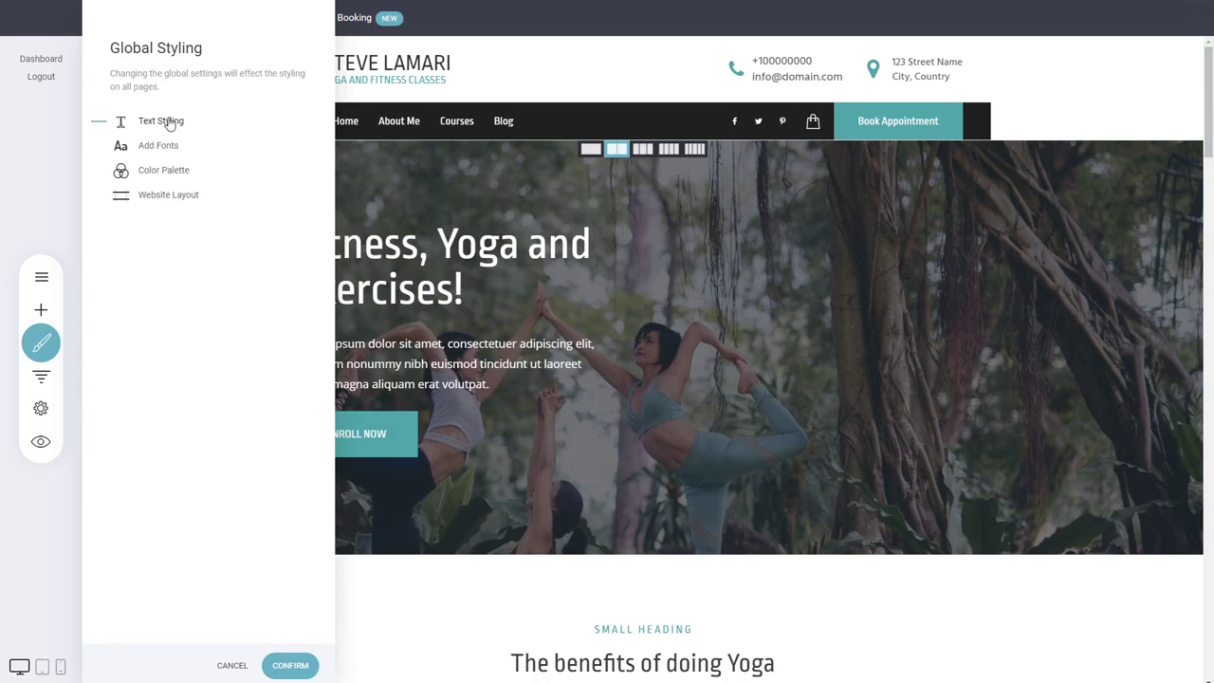
{"action": "left_click", "coordinate": [169, 124]}
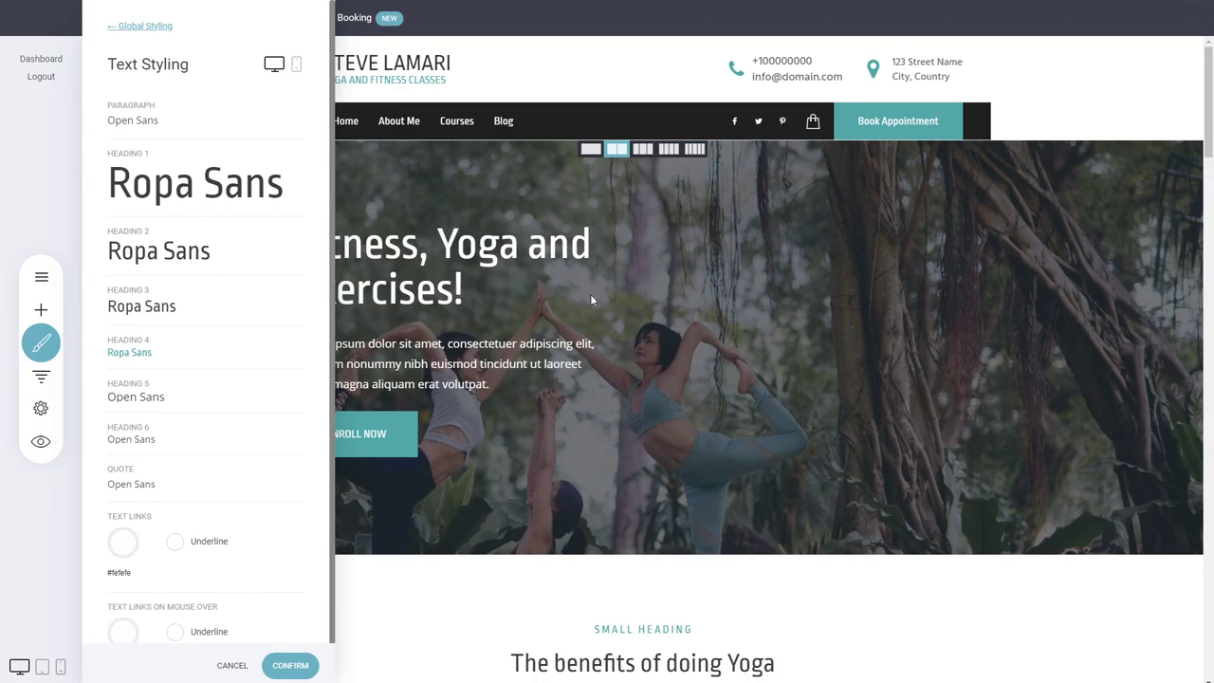
{"action": "left_click", "coordinate": [185, 192]}
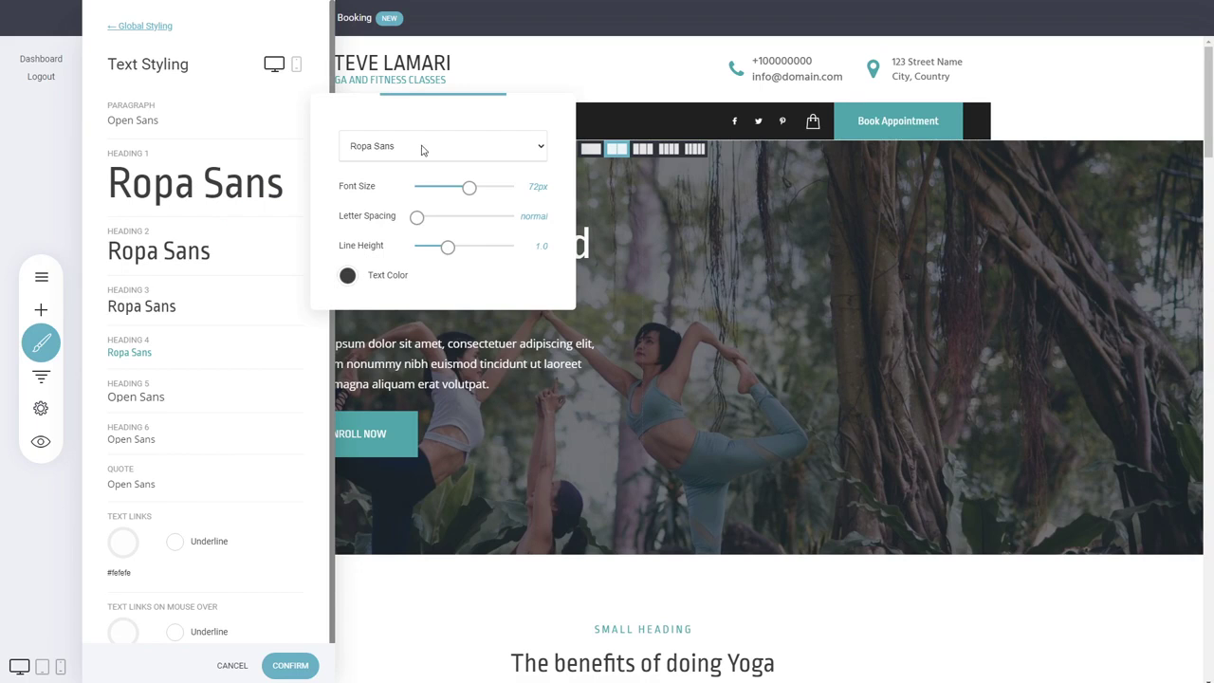
{"action": "left_click", "coordinate": [382, 197]}
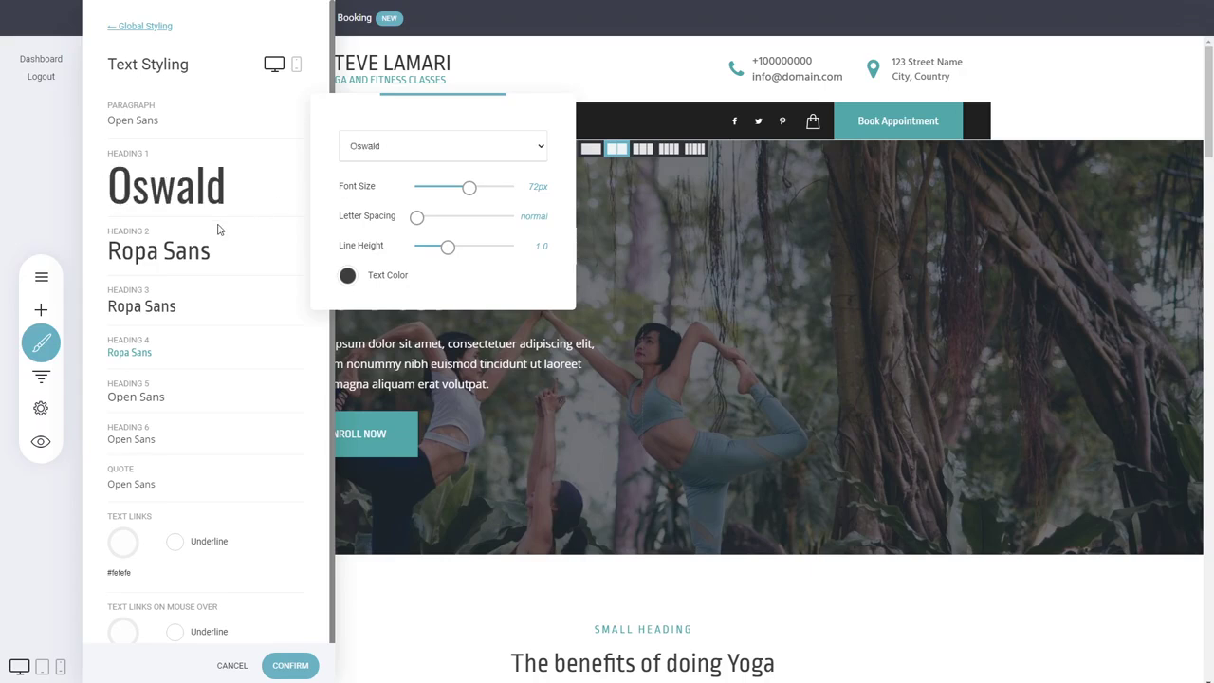
Set the global font of Heading 2, Heading 3 and Heading 4 to Oswald.
{"action": "left_click", "coordinate": [147, 264]}
{"action": "left_click", "coordinate": [368, 264]}
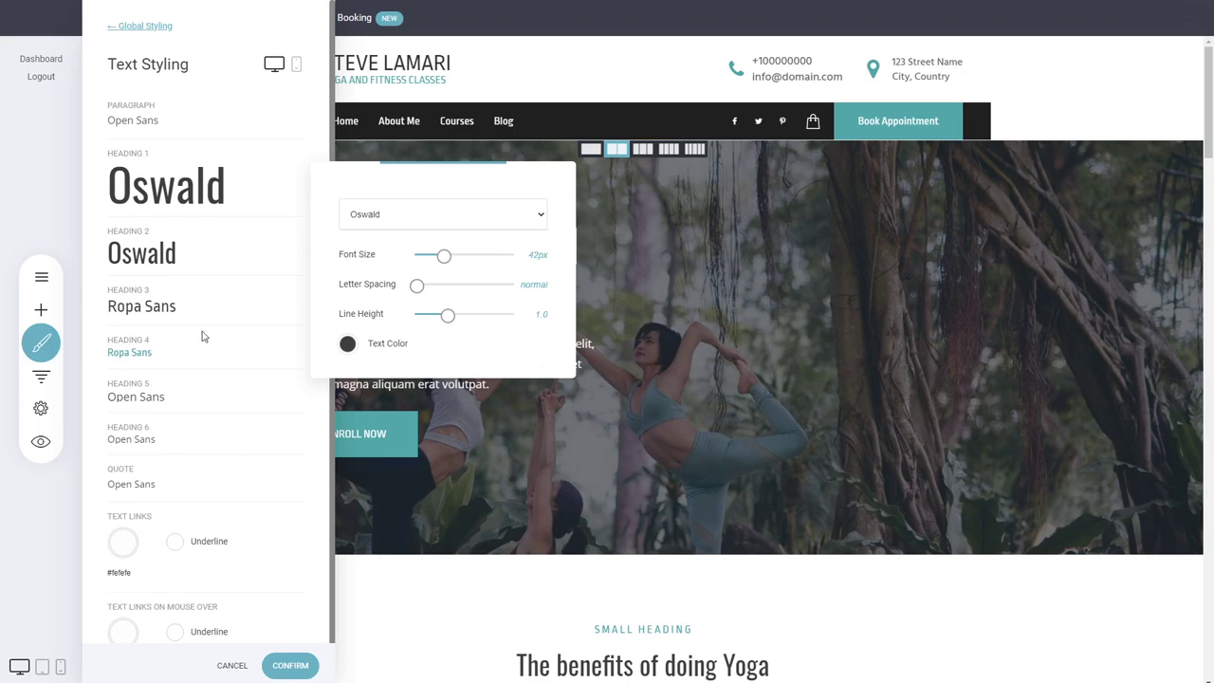
{"action": "left_click", "coordinate": [205, 300]}
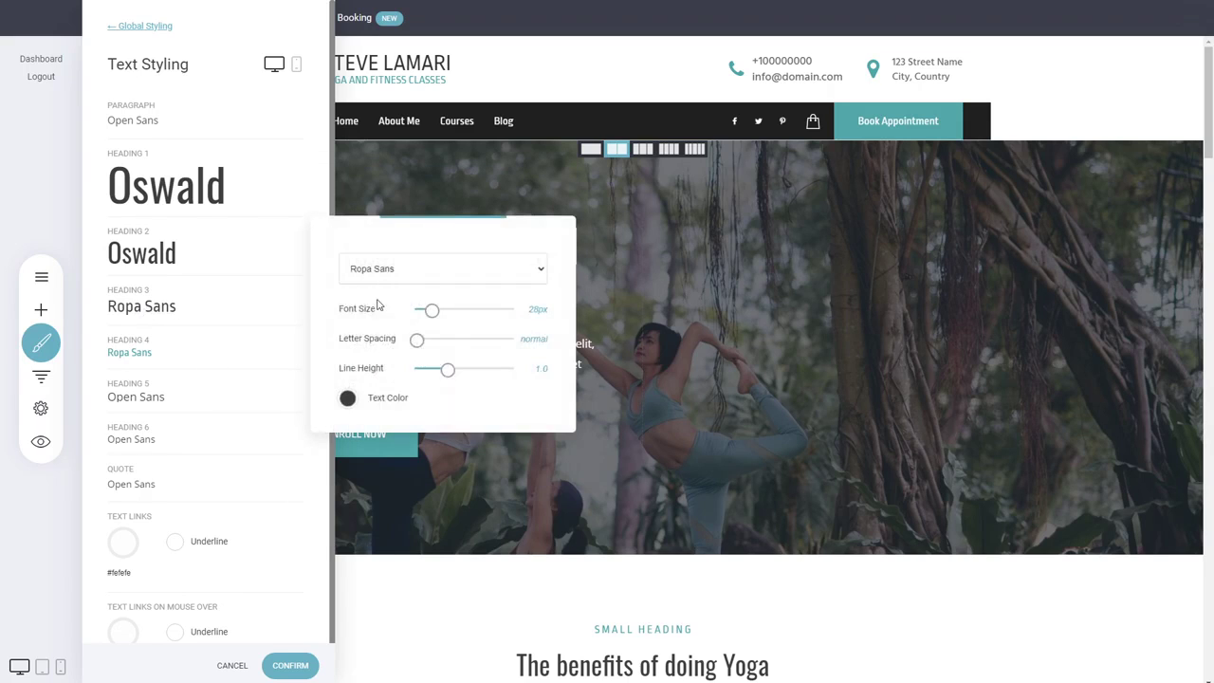
{"action": "left_click", "coordinate": [375, 313]}
{"action": "left_click", "coordinate": [180, 354]}
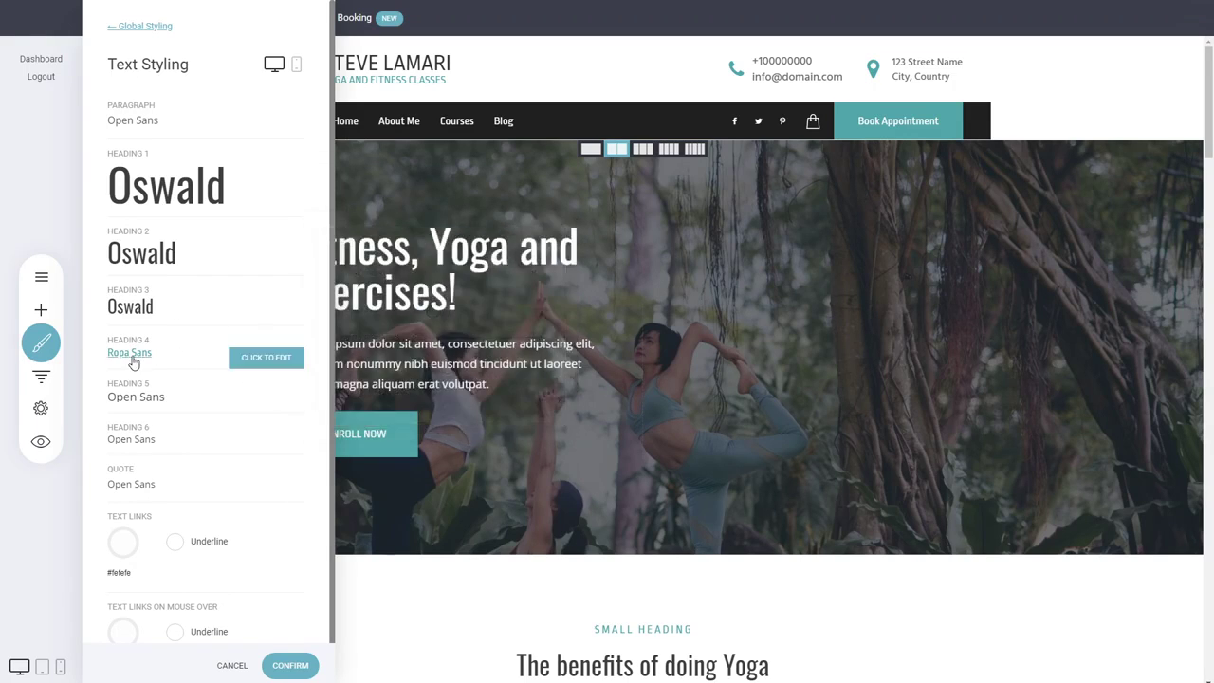
{"action": "left_click", "coordinate": [377, 360]}
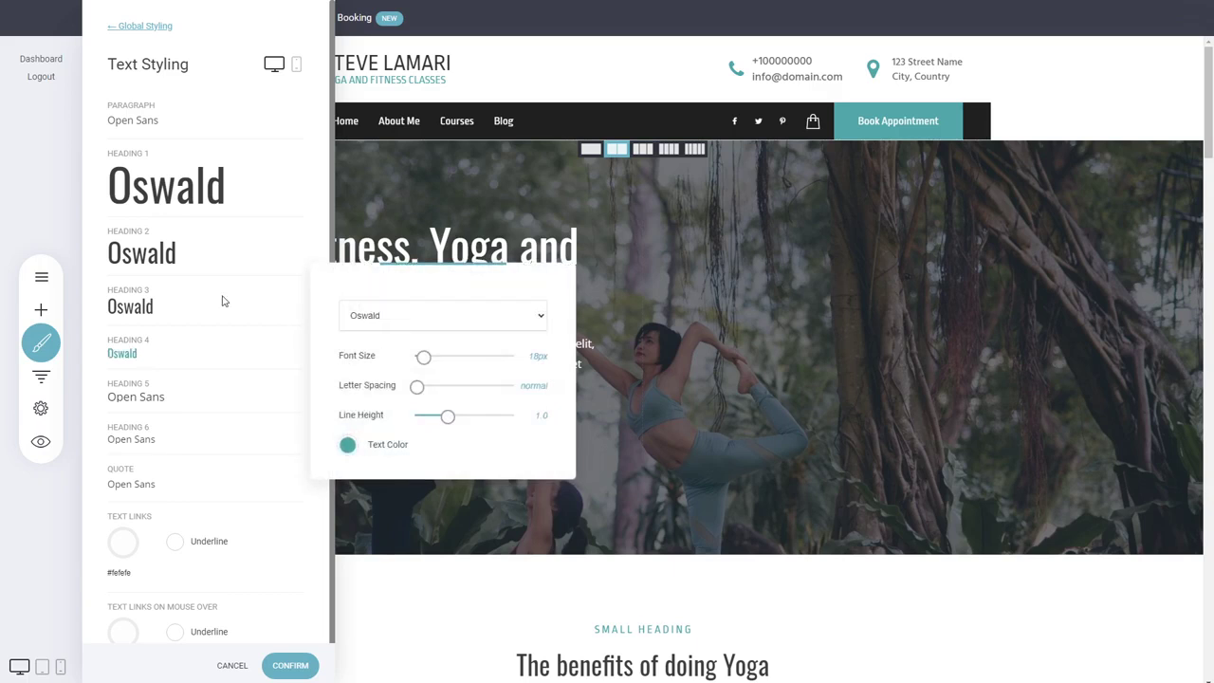
Set the letter spacing of Heading 2 to 2.9 and confirm the global text styling.
{"action": "left_click", "coordinate": [166, 190]}
{"action": "left_click", "coordinate": [186, 196]}
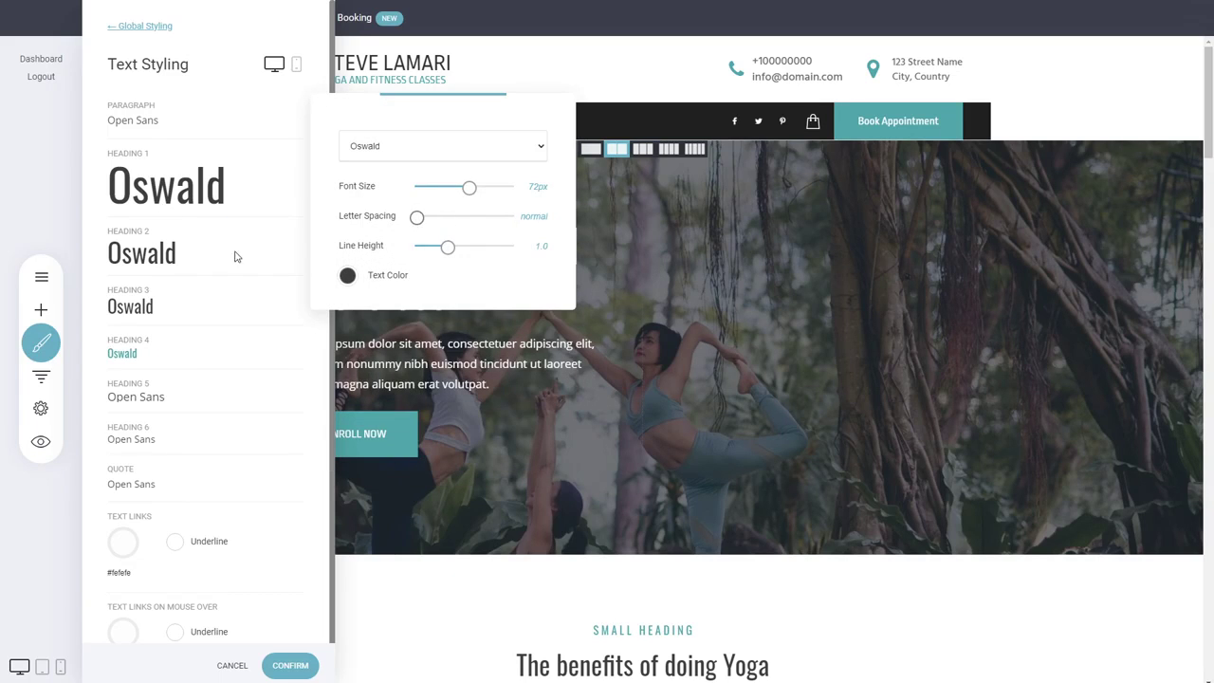
{"action": "left_click", "coordinate": [149, 262]}
{"action": "left_click", "coordinate": [146, 262]}
{"action": "left_click_drag", "start_coordinate": [419, 293], "coordinate": [447, 287]}
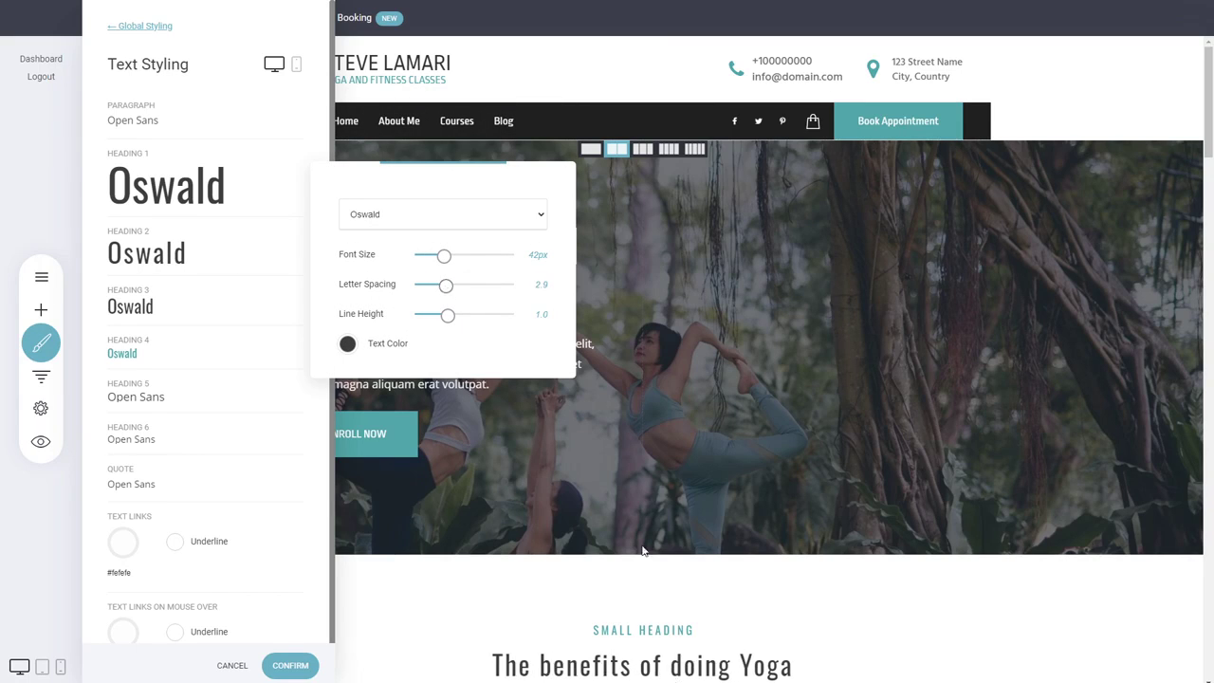
{"action": "left_click", "coordinate": [241, 296]}
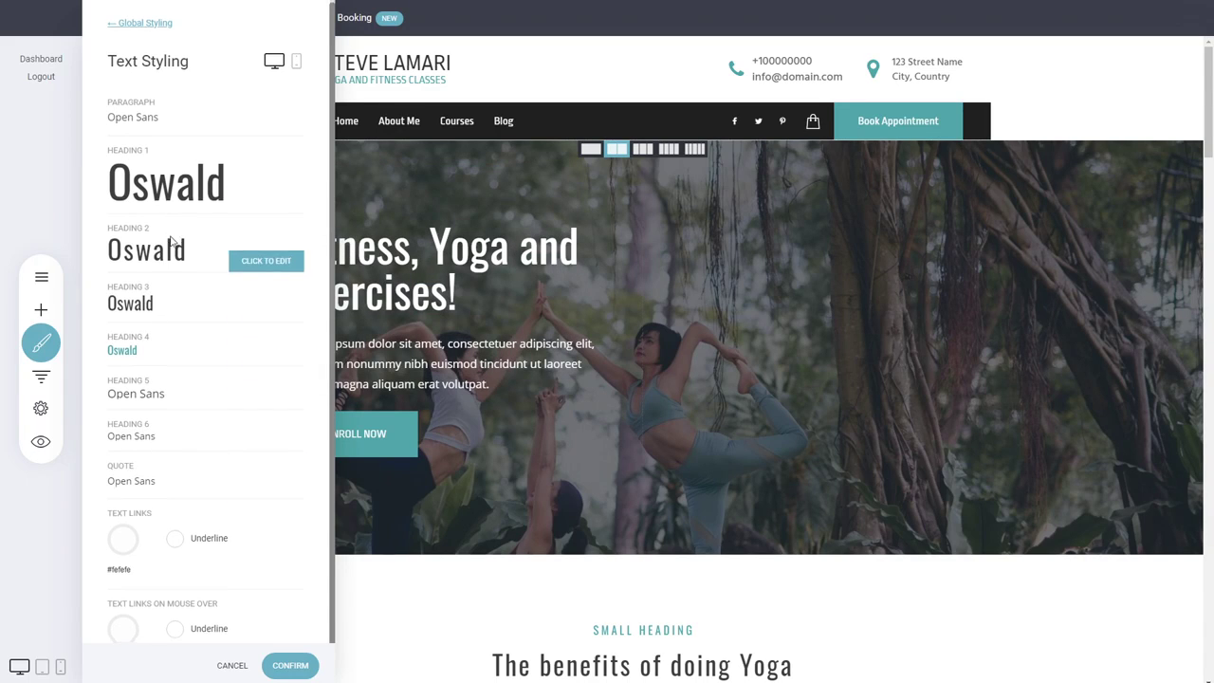
{"action": "scroll", "coordinate": [172, 242], "scroll_direction": "down", "scroll_amount": 1}
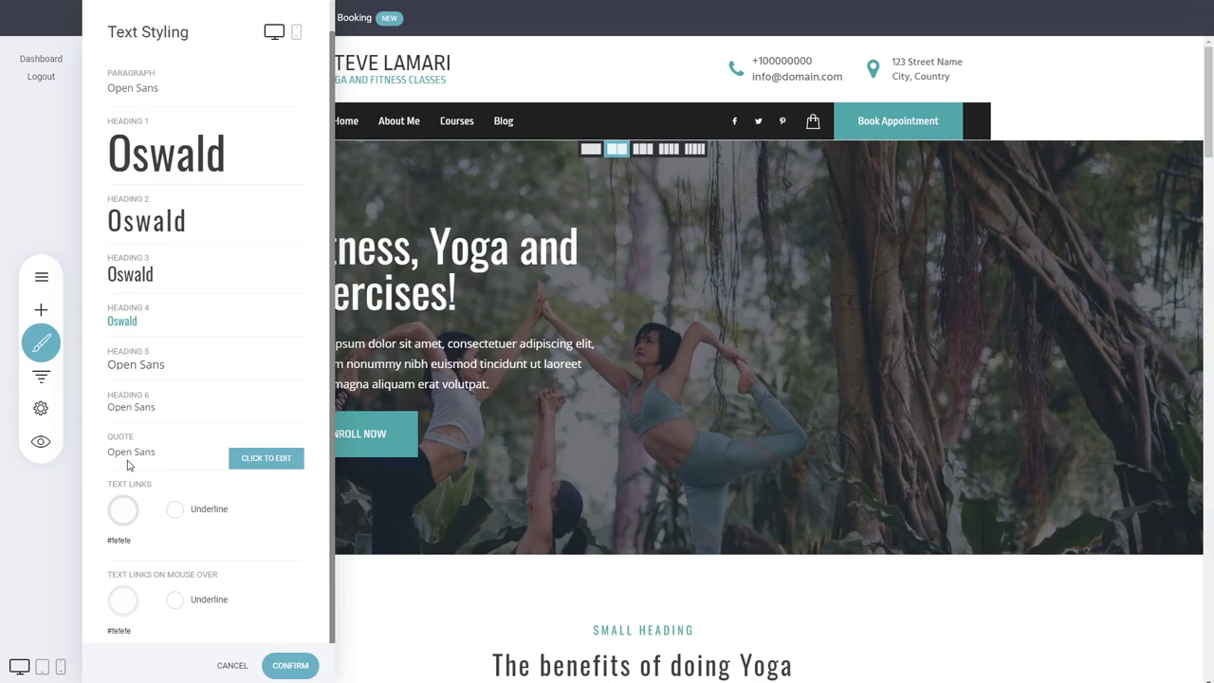
{"action": "scroll", "coordinate": [141, 232], "scroll_direction": "up", "scroll_amount": 1}
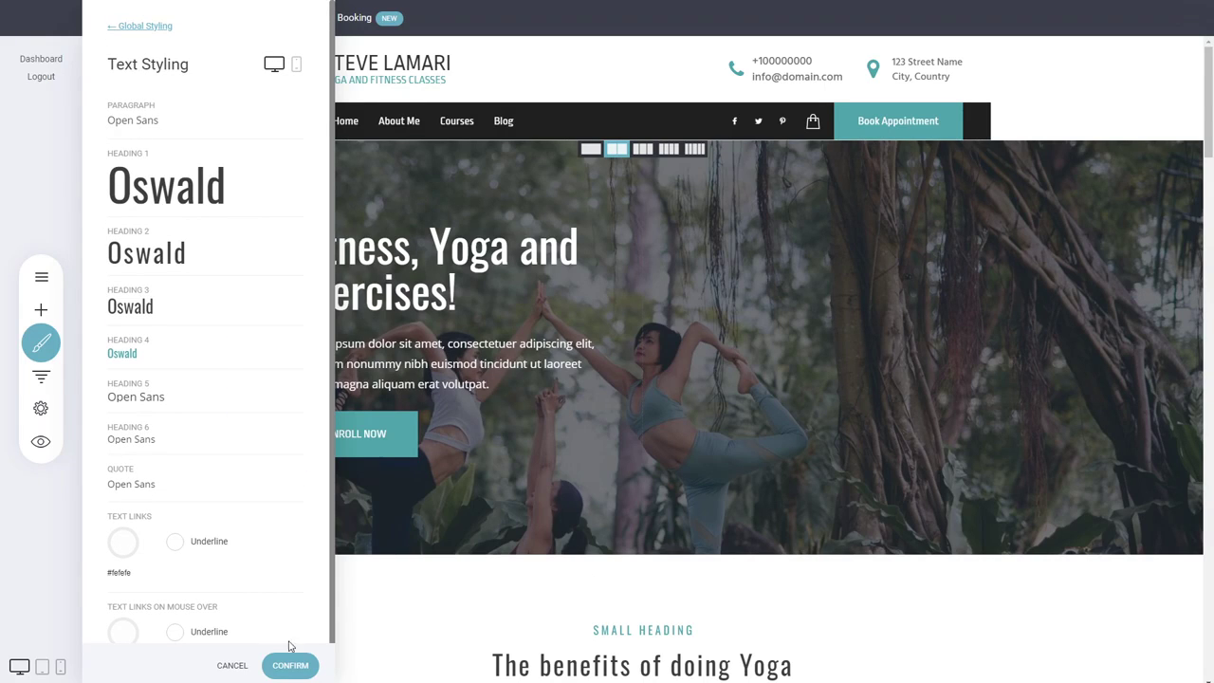
{"action": "left_click", "coordinate": [286, 672]}
Set the font of the "Lorem ipsum dolor sit amet" heading beside the yoga photo to Hind Siliguri.
{"action": "scroll", "coordinate": [939, 388], "scroll_direction": "down", "scroll_amount": 2}
{"action": "scroll", "coordinate": [734, 412], "scroll_direction": "down", "scroll_amount": 5}
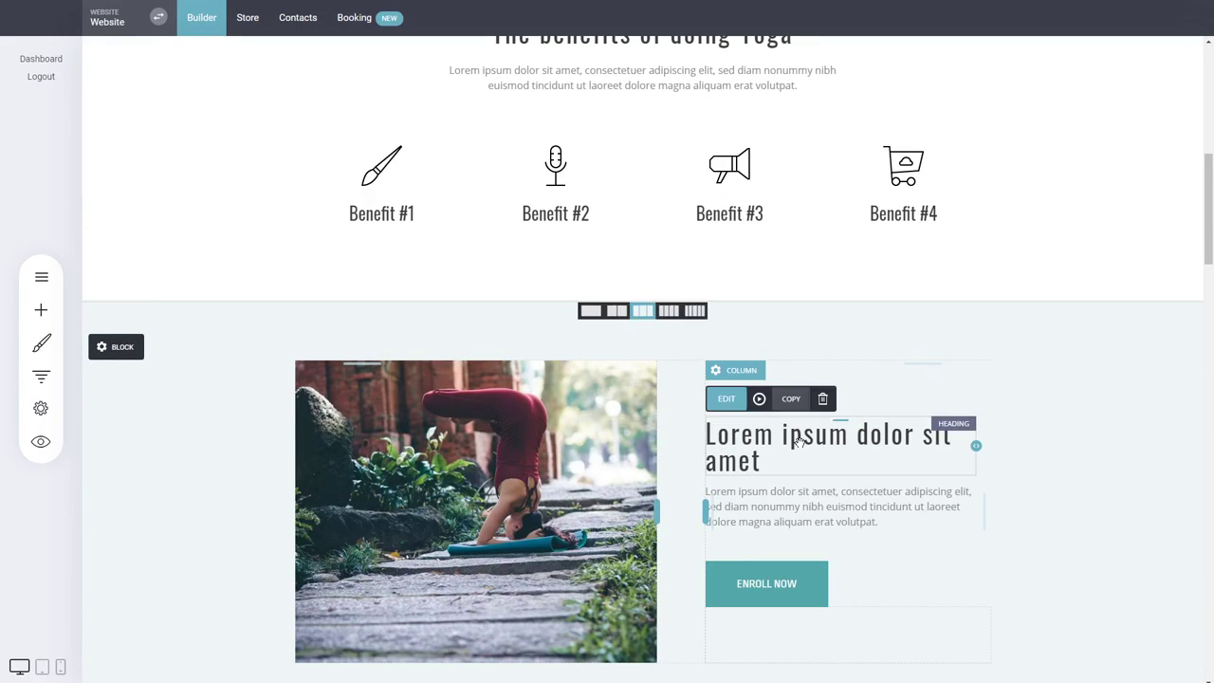
{"action": "double_click", "coordinate": [914, 458]}
{"action": "left_click", "coordinate": [1062, 491]}
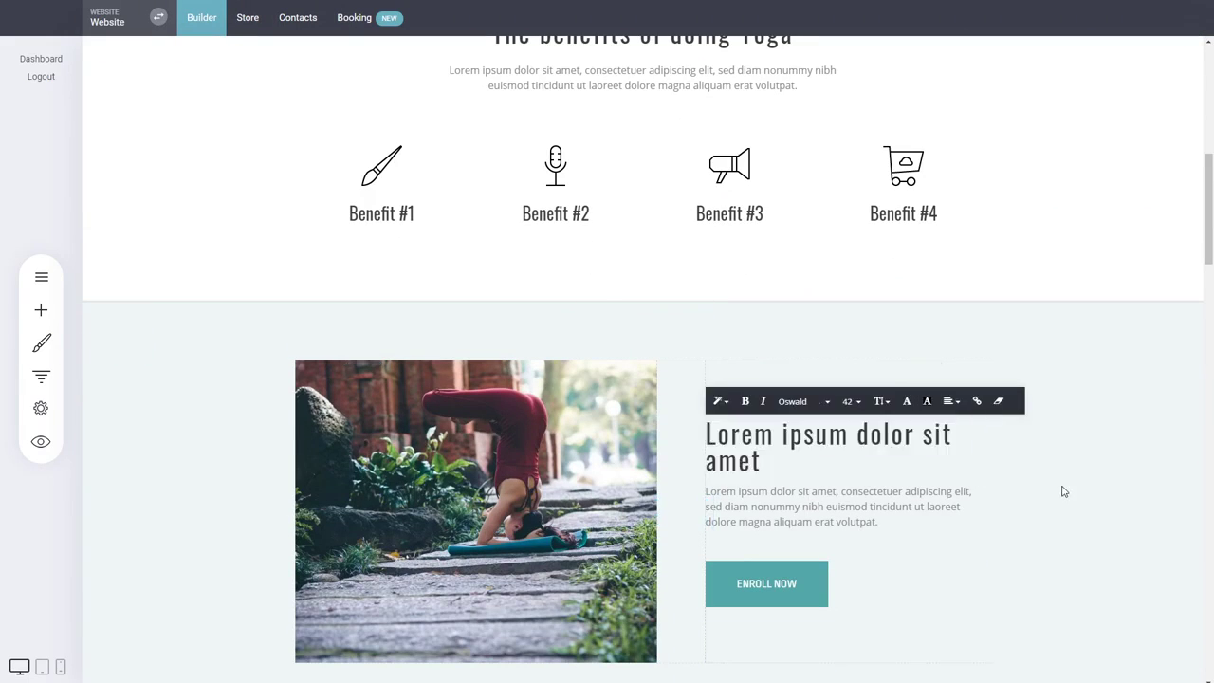
{"action": "double_click", "coordinate": [863, 442]}
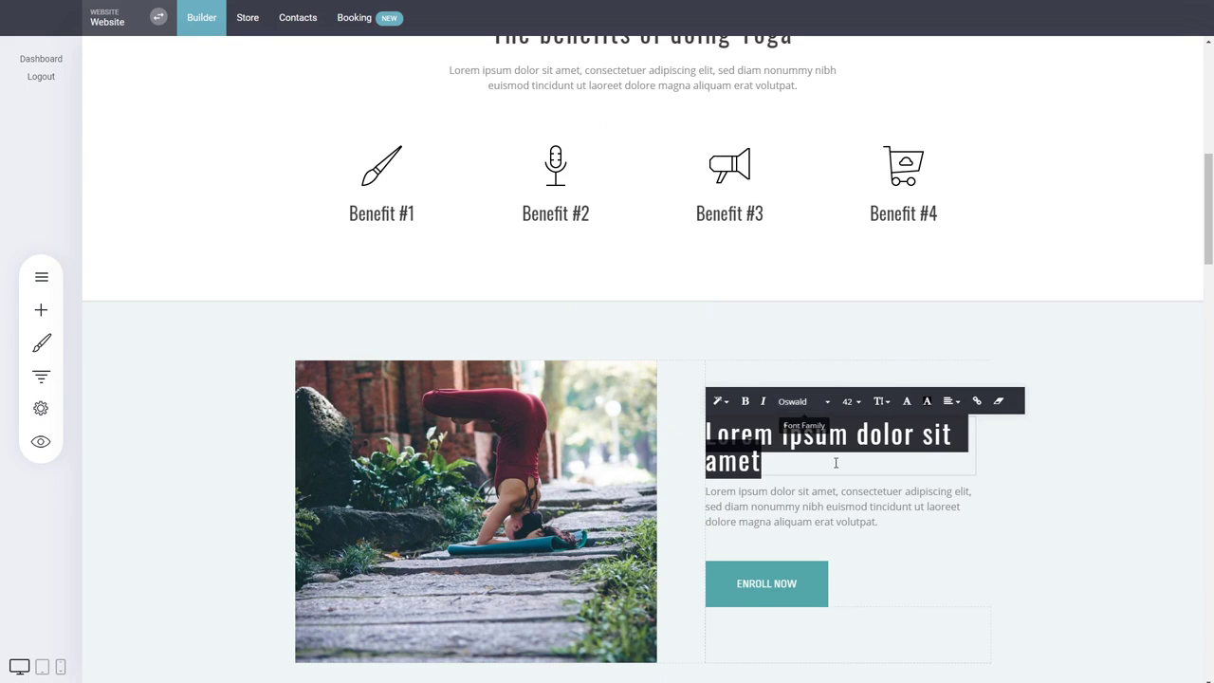
{"action": "left_click", "coordinate": [811, 406]}
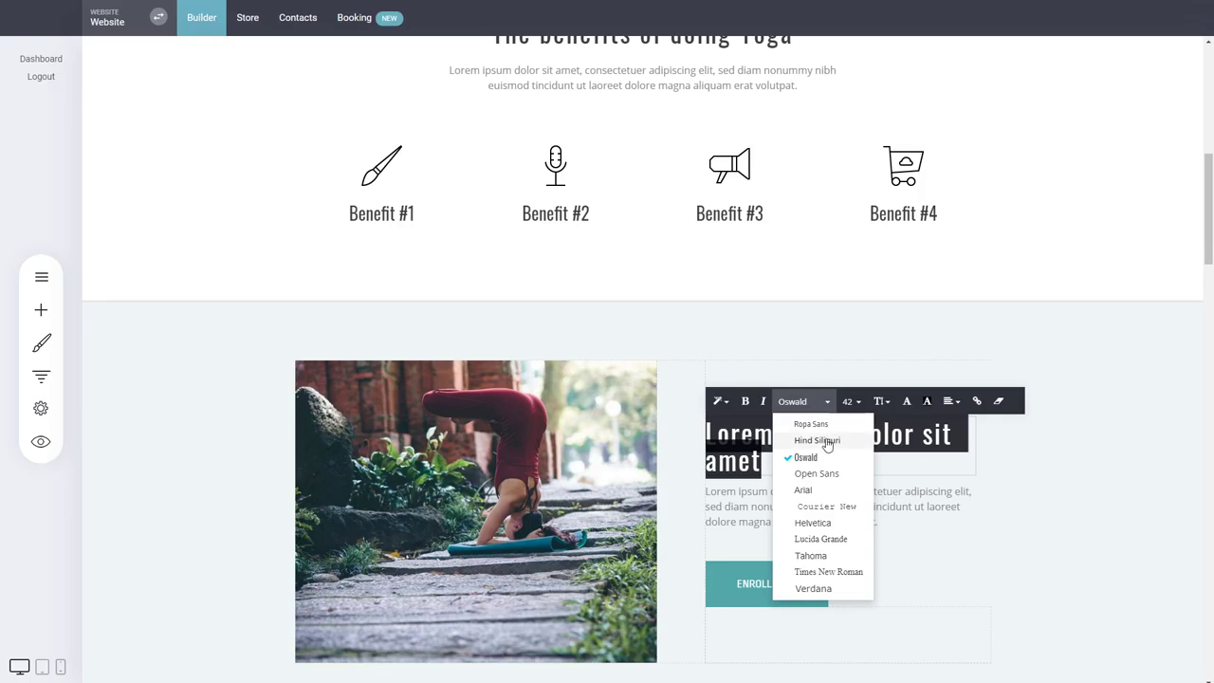
{"action": "left_click", "coordinate": [821, 440]}
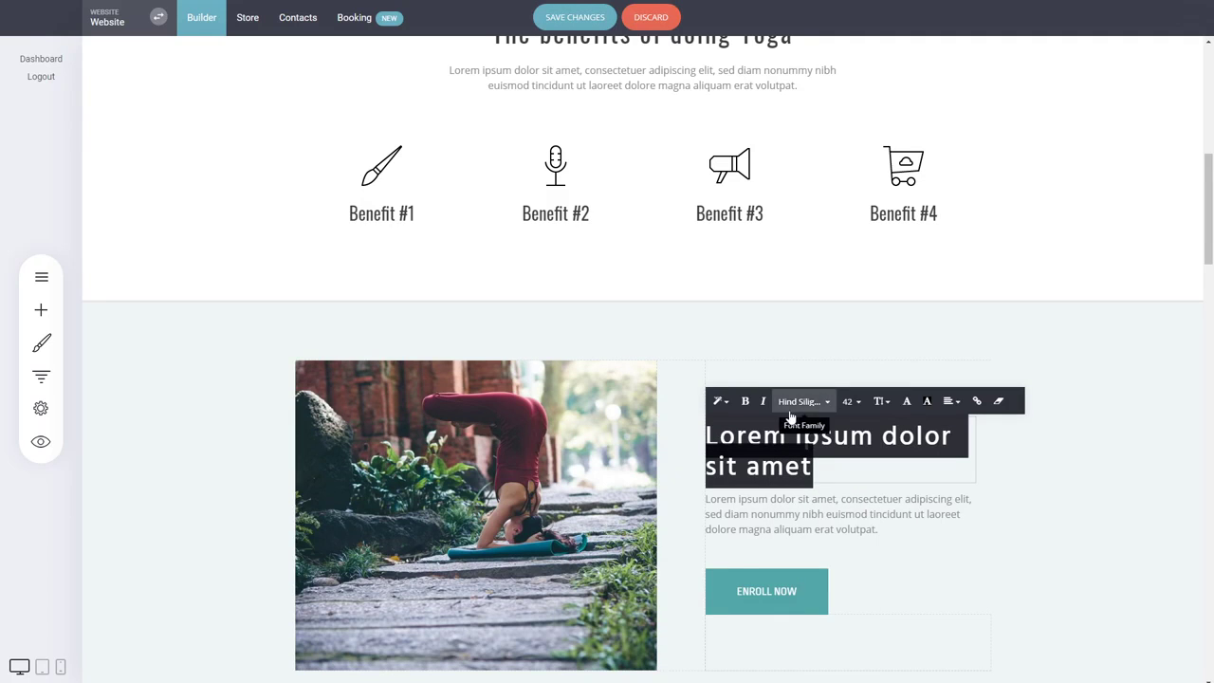
{"action": "left_click", "coordinate": [1024, 470]}
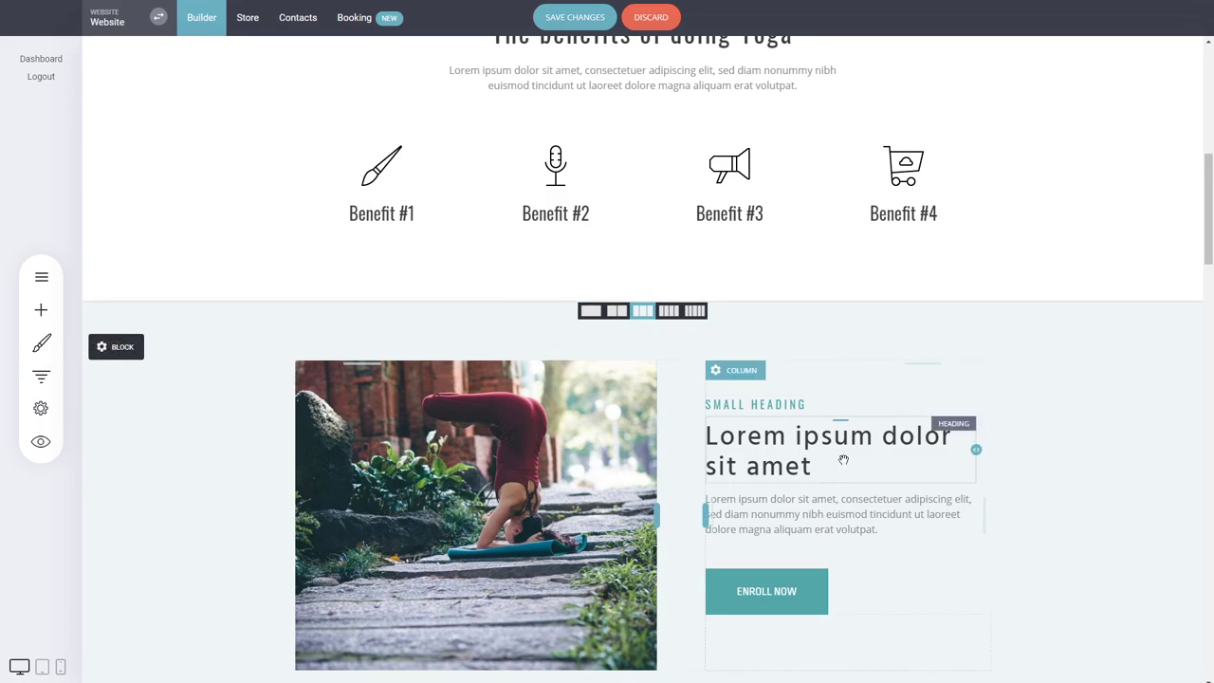
Clear the custom formatting of the "Lorem ipsum dolor sit amet" heading beside the yoga photo.
{"action": "left_click", "coordinate": [814, 444]}
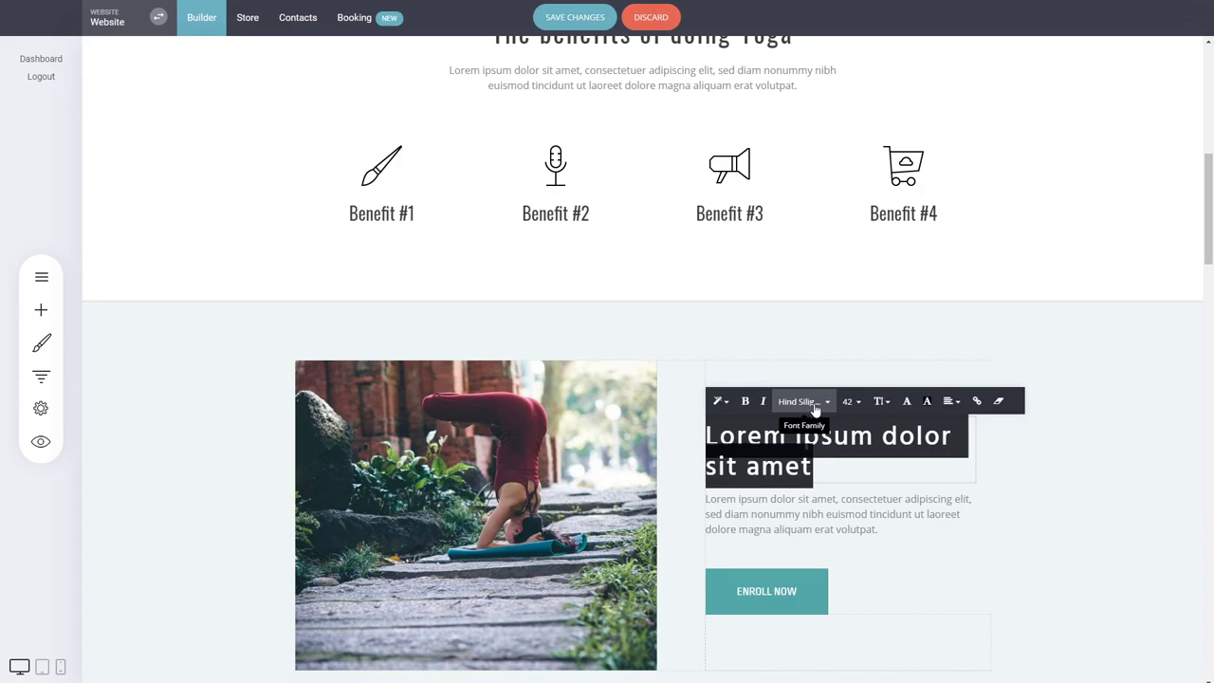
{"action": "left_click", "coordinate": [1023, 475]}
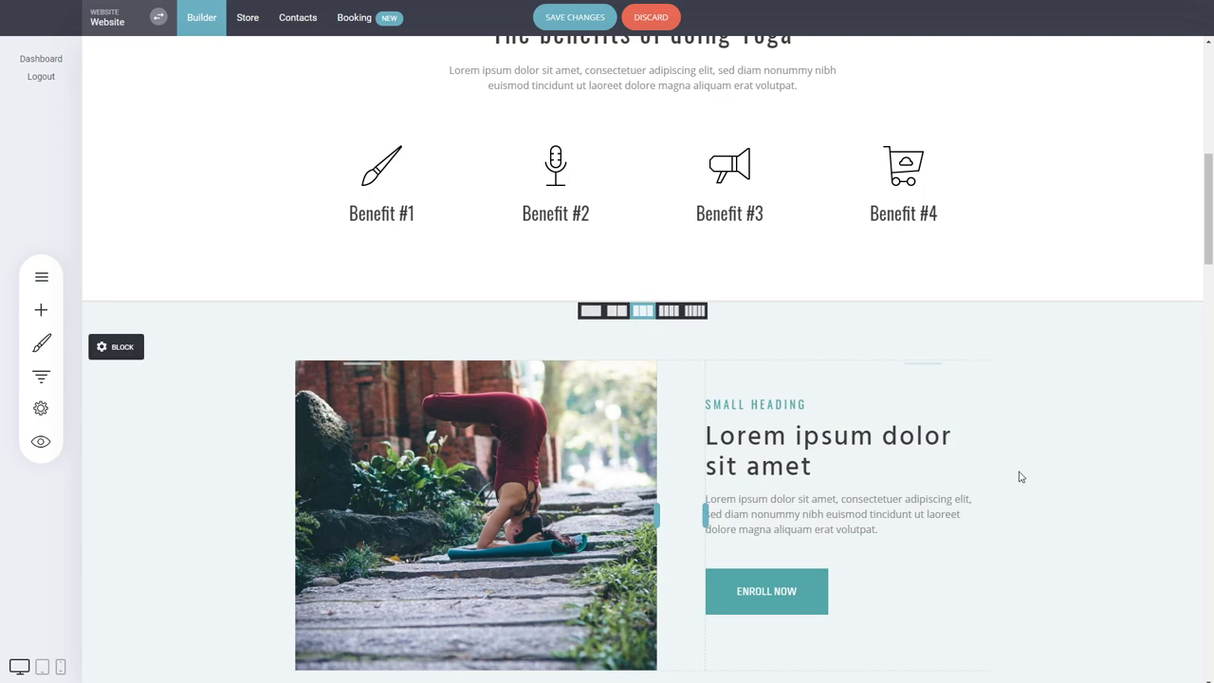
{"action": "scroll", "coordinate": [1023, 475], "scroll_direction": "down", "scroll_amount": 2}
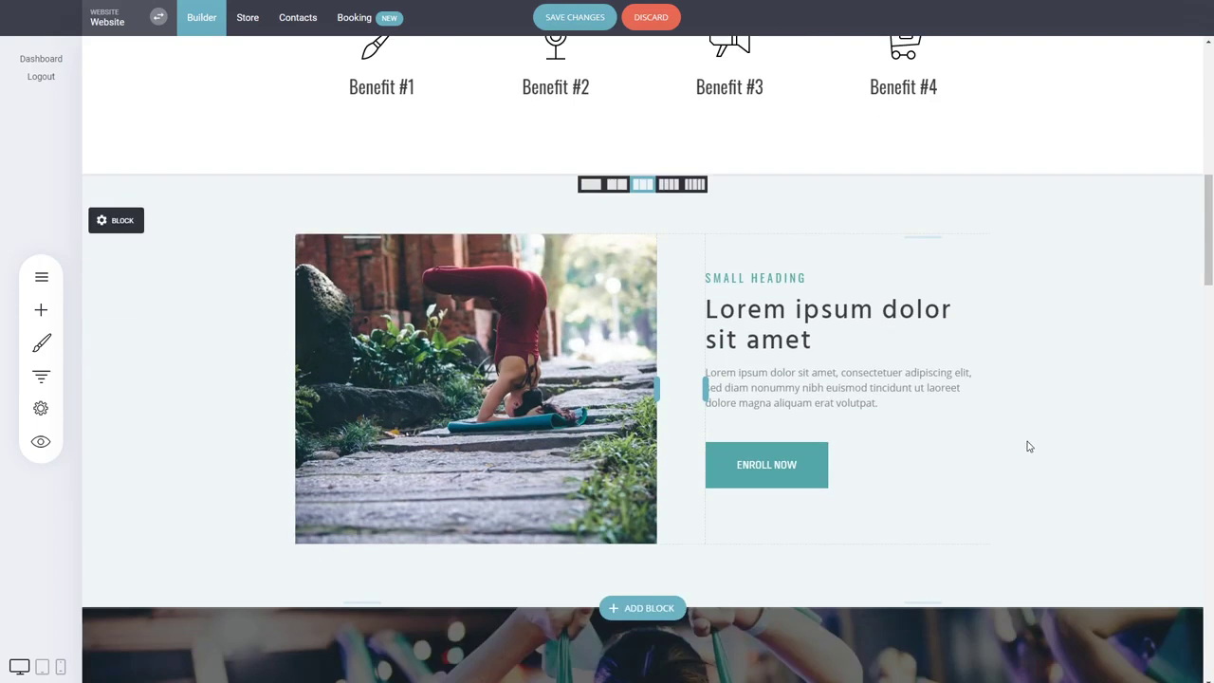
{"action": "left_click", "coordinate": [830, 344]}
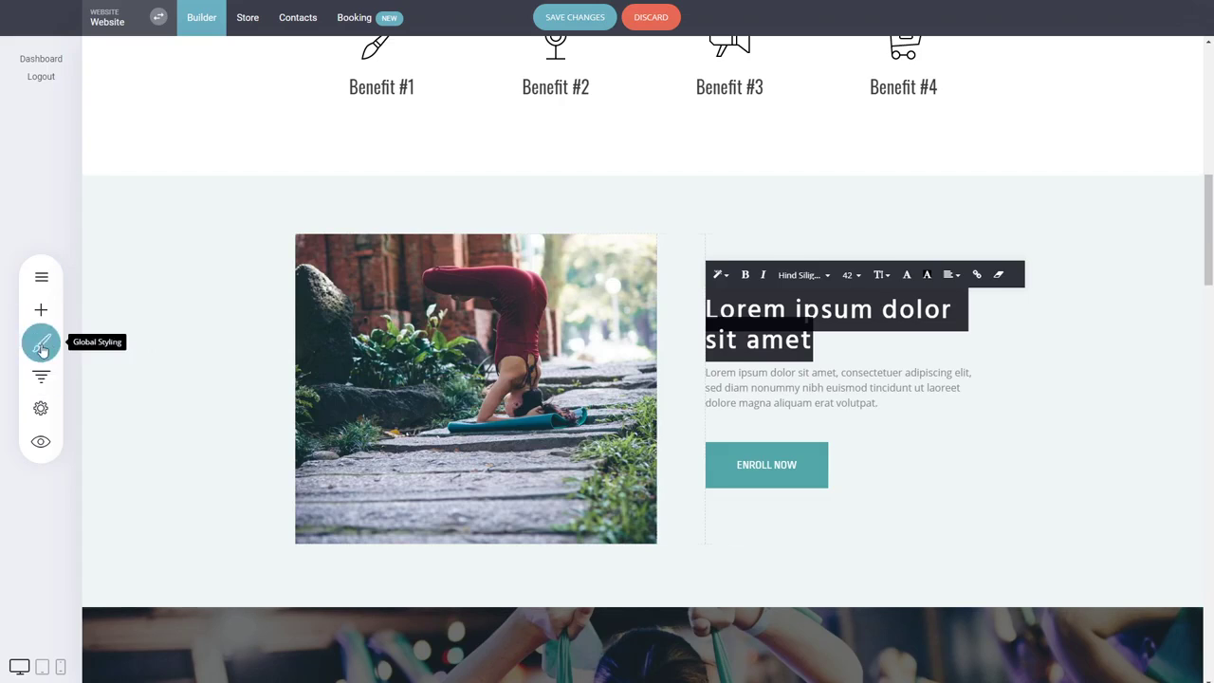
{"action": "left_click", "coordinate": [998, 283]}
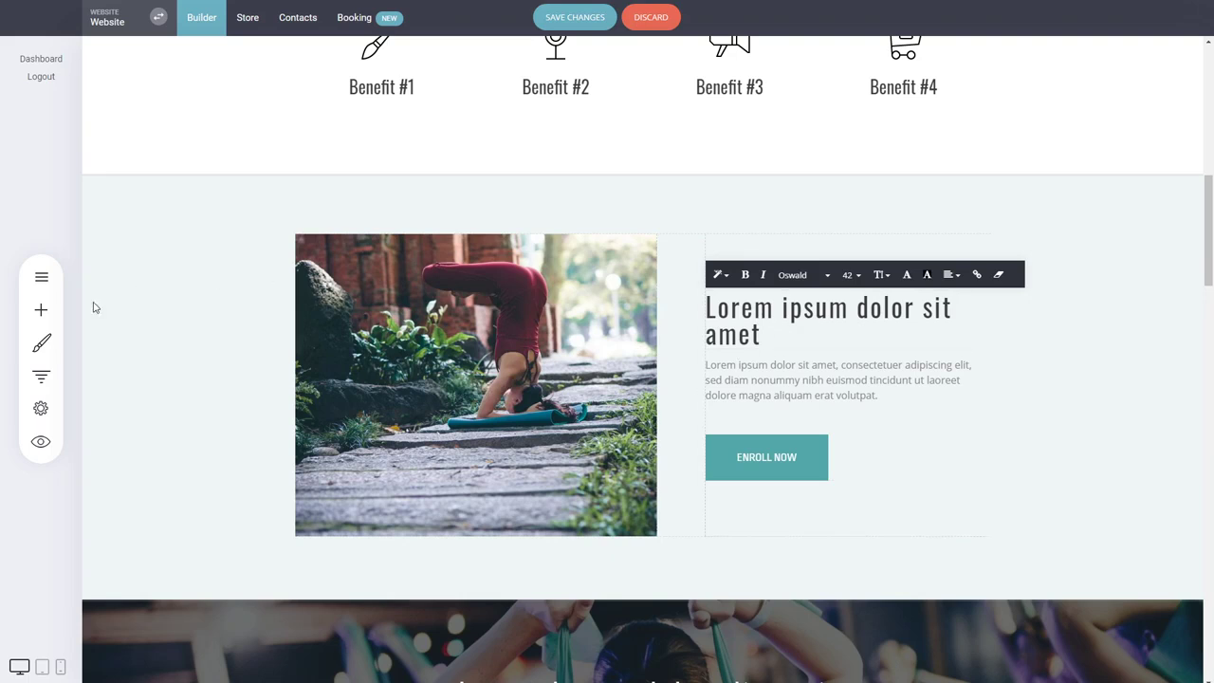
Add a Heading widget above the small heading beside the yoga photo, style it as Header 4 and increase the space above it.
{"action": "left_click", "coordinate": [1123, 390]}
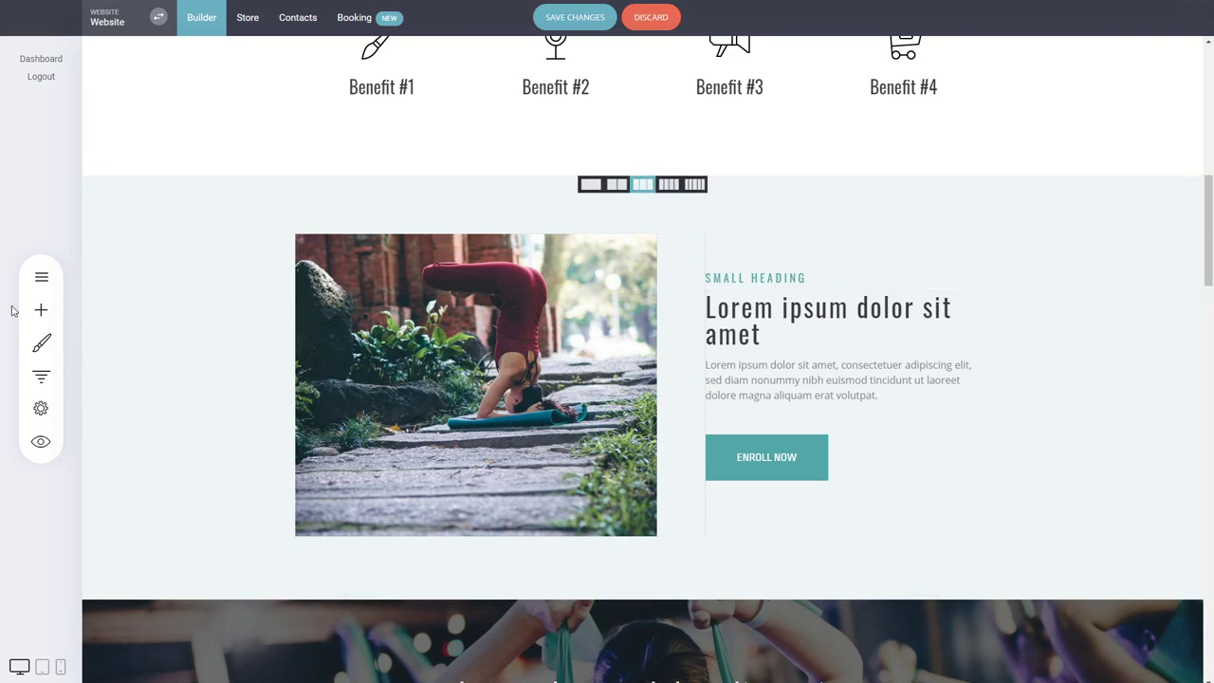
{"action": "left_click", "coordinate": [41, 309]}
{"action": "left_click_drag", "start_coordinate": [127, 95], "coordinate": [809, 256]}
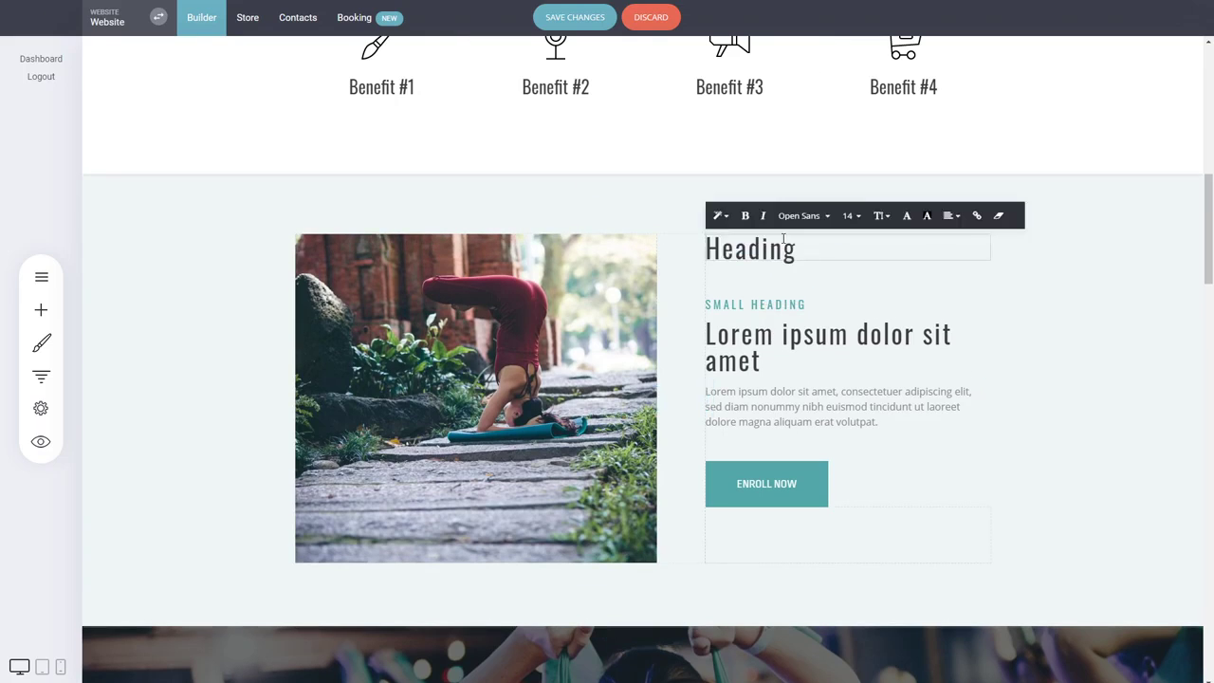
{"action": "double_click", "coordinate": [749, 249]}
{"action": "left_click", "coordinate": [719, 216]}
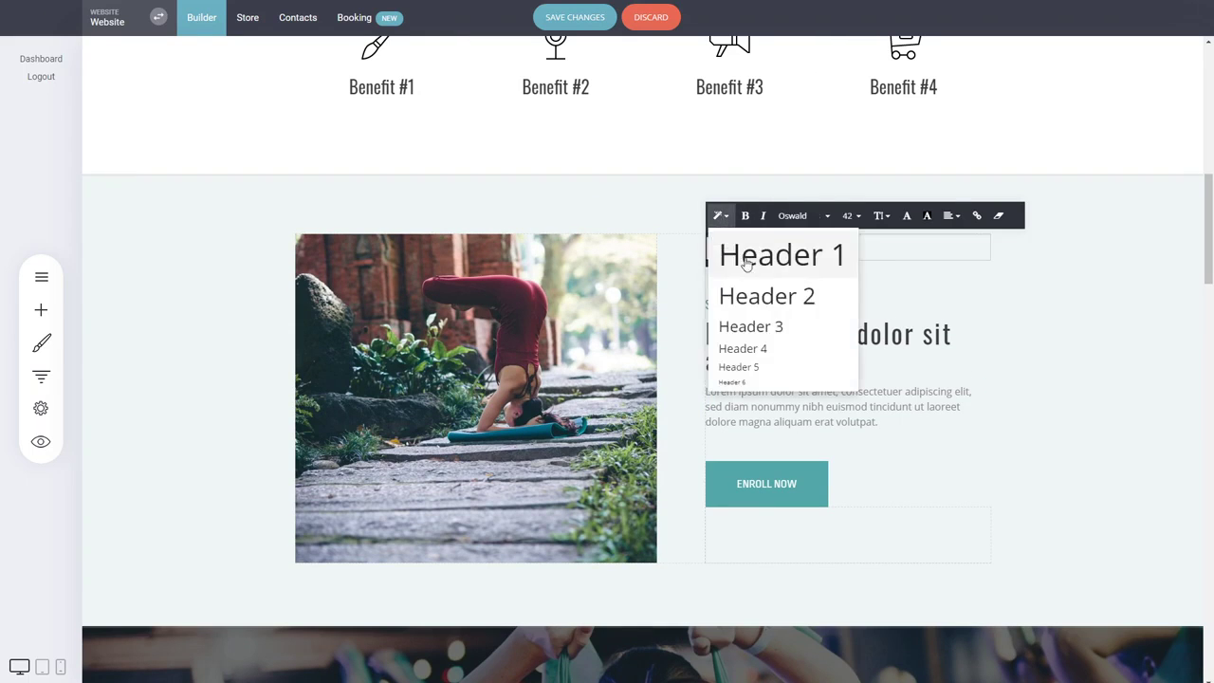
{"action": "left_click", "coordinate": [764, 348]}
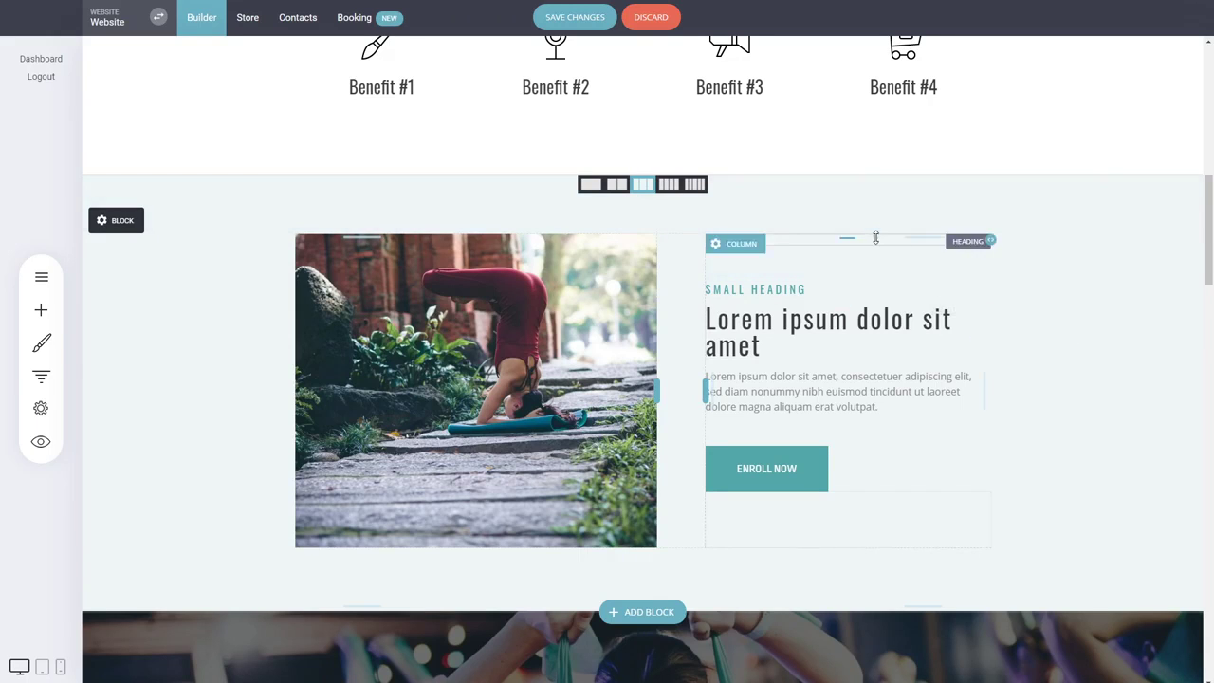
{"action": "left_click_drag", "start_coordinate": [877, 233], "coordinate": [878, 269]}
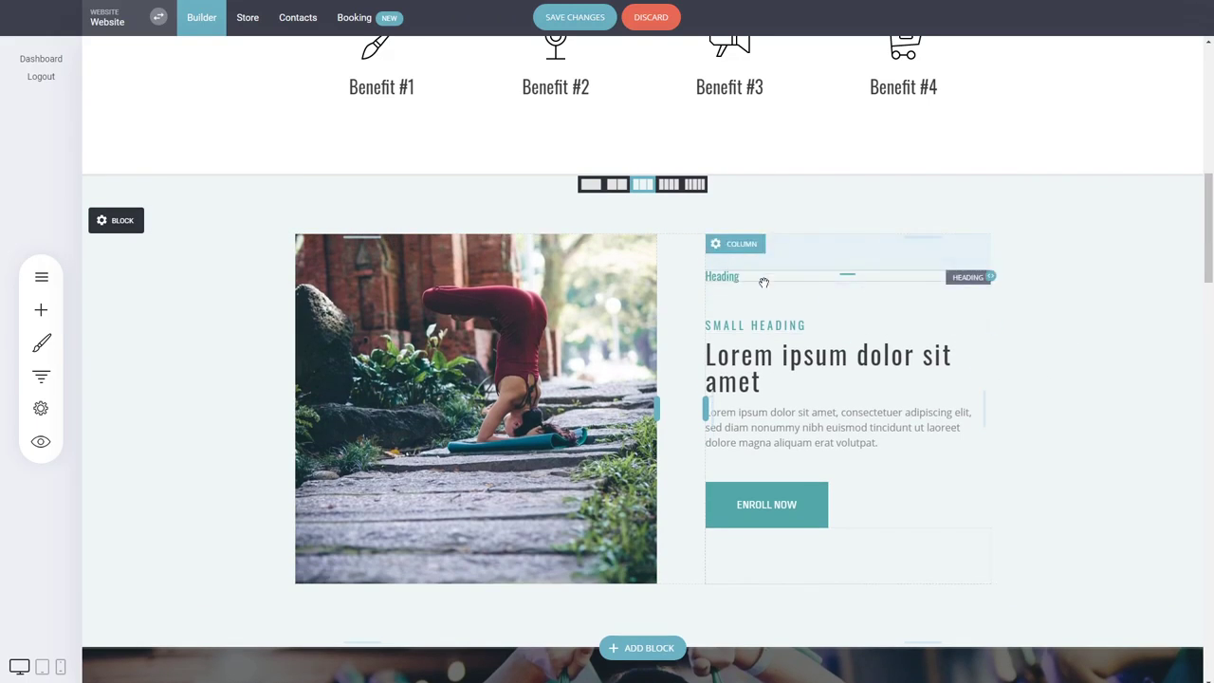
Delete the newly added Heading widget above the small heading.
{"action": "mouse_move", "coordinate": [766, 276]}
{"action": "left_click", "coordinate": [822, 255]}
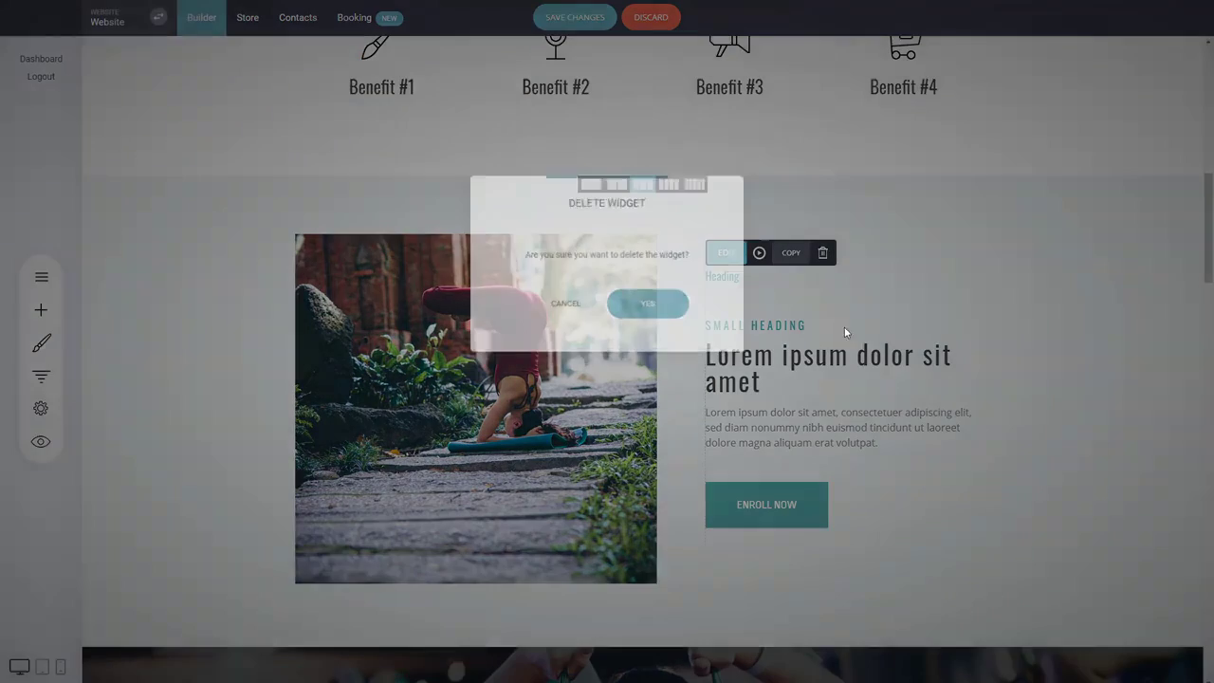
{"action": "left_click", "coordinate": [675, 311]}
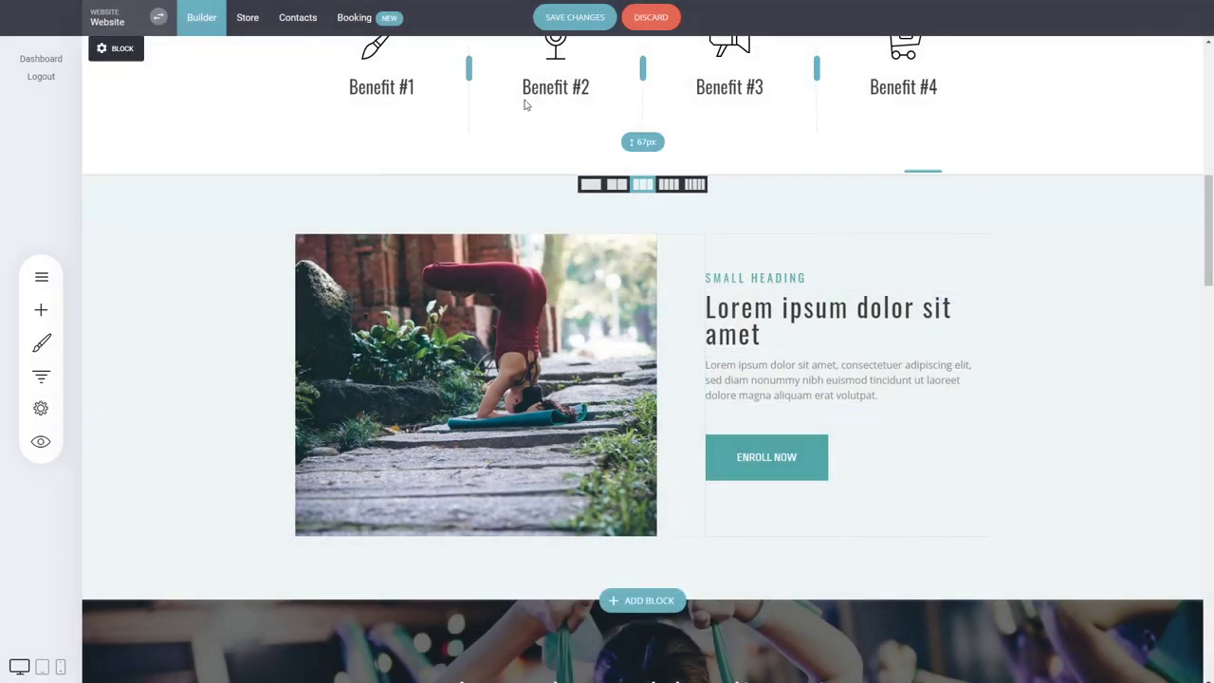
Save the website changes and look over the headings in the rest of the page.
{"action": "left_click", "coordinate": [596, 19]}
{"action": "scroll", "coordinate": [697, 441], "scroll_direction": "down", "scroll_amount": 8}
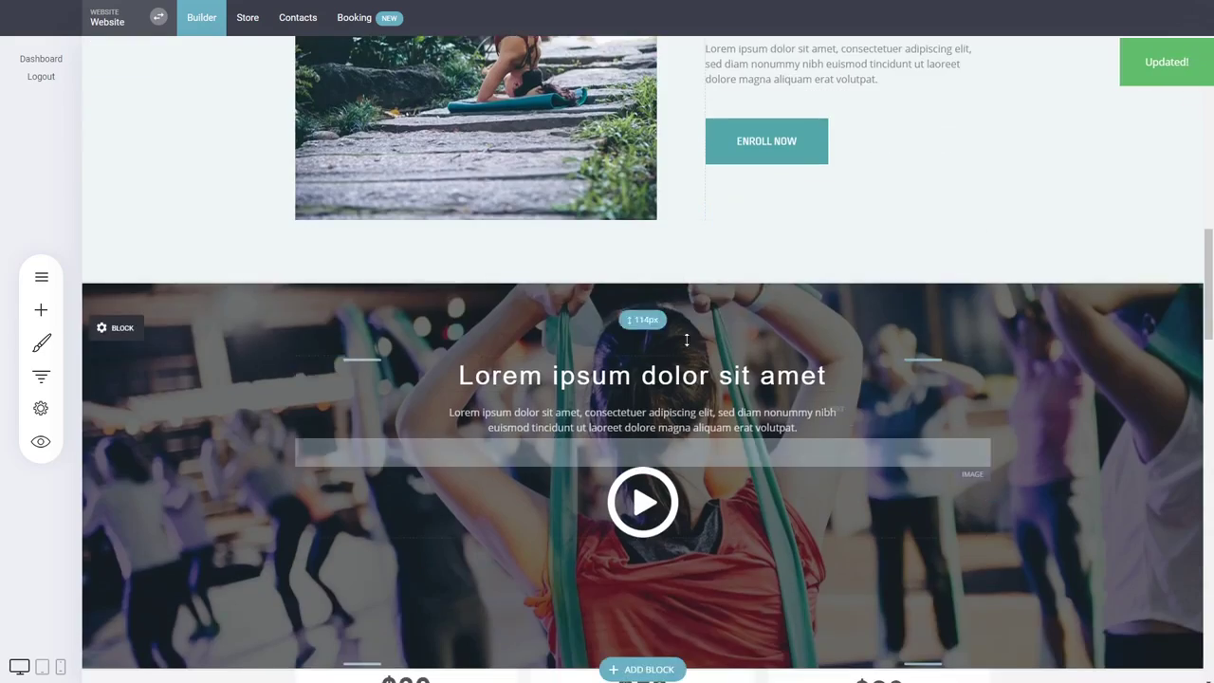
{"action": "scroll", "coordinate": [654, 383], "scroll_direction": "down", "scroll_amount": 7}
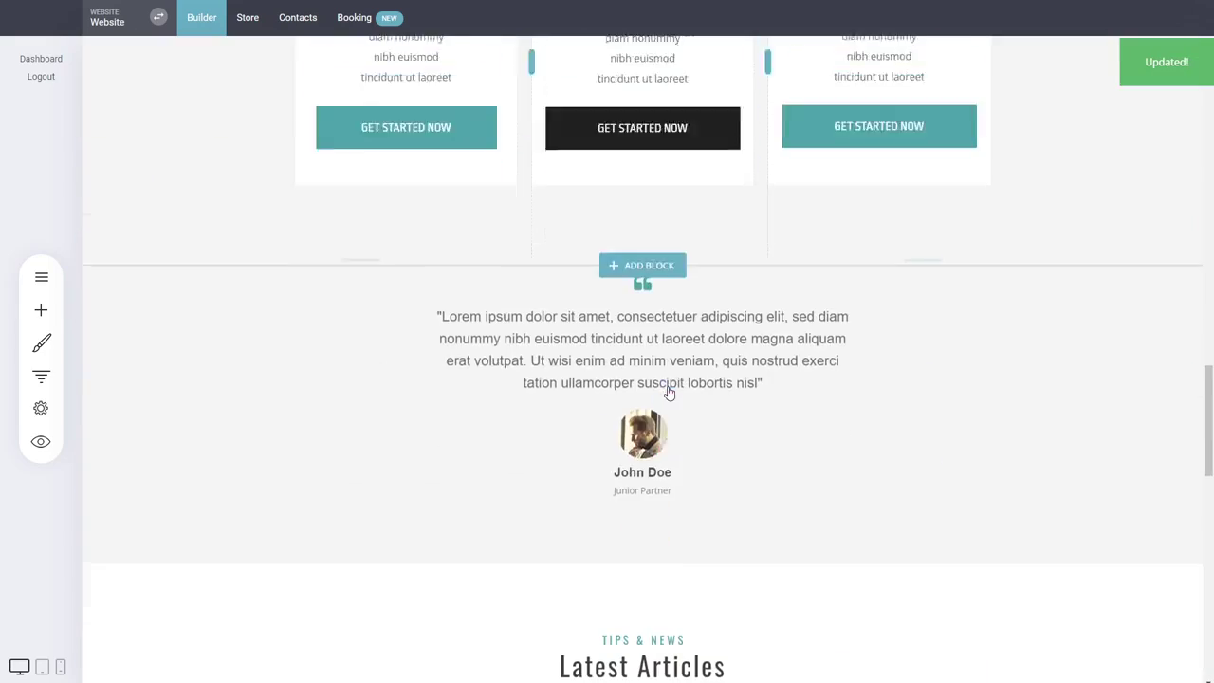
{"action": "scroll", "coordinate": [884, 476], "scroll_direction": "up", "scroll_amount": 18}
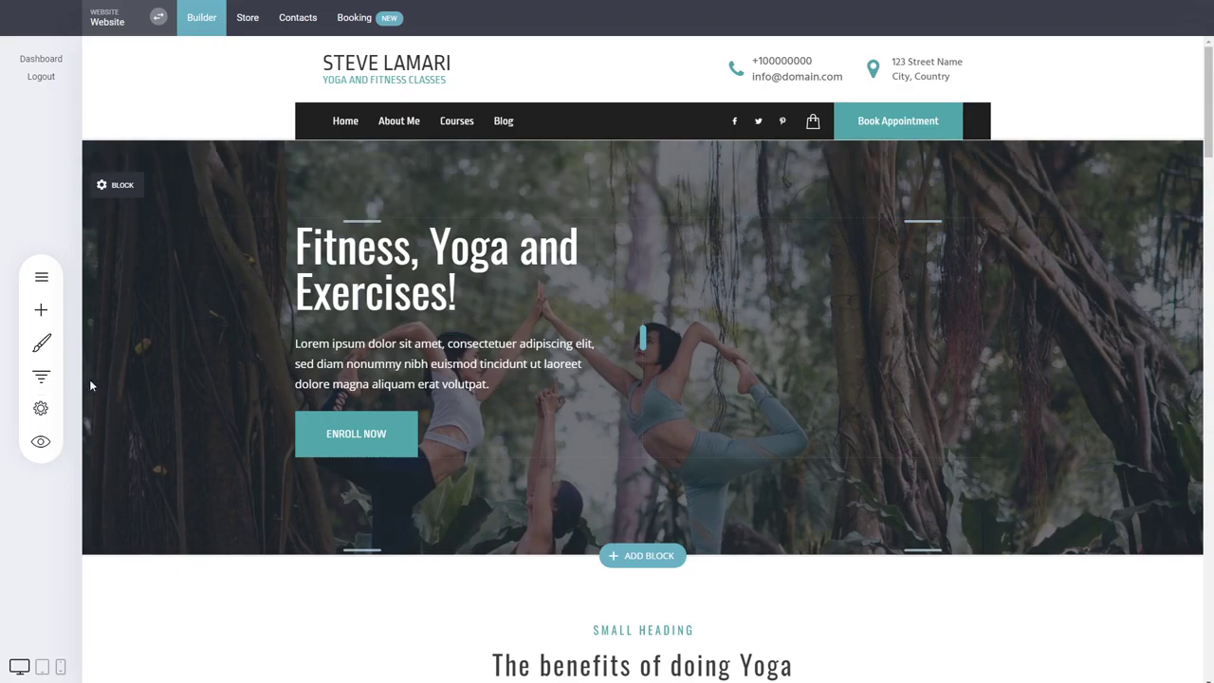
Set the primary color of the global color palette to orange #FBA026 and confirm it.
{"action": "left_click", "coordinate": [41, 342]}
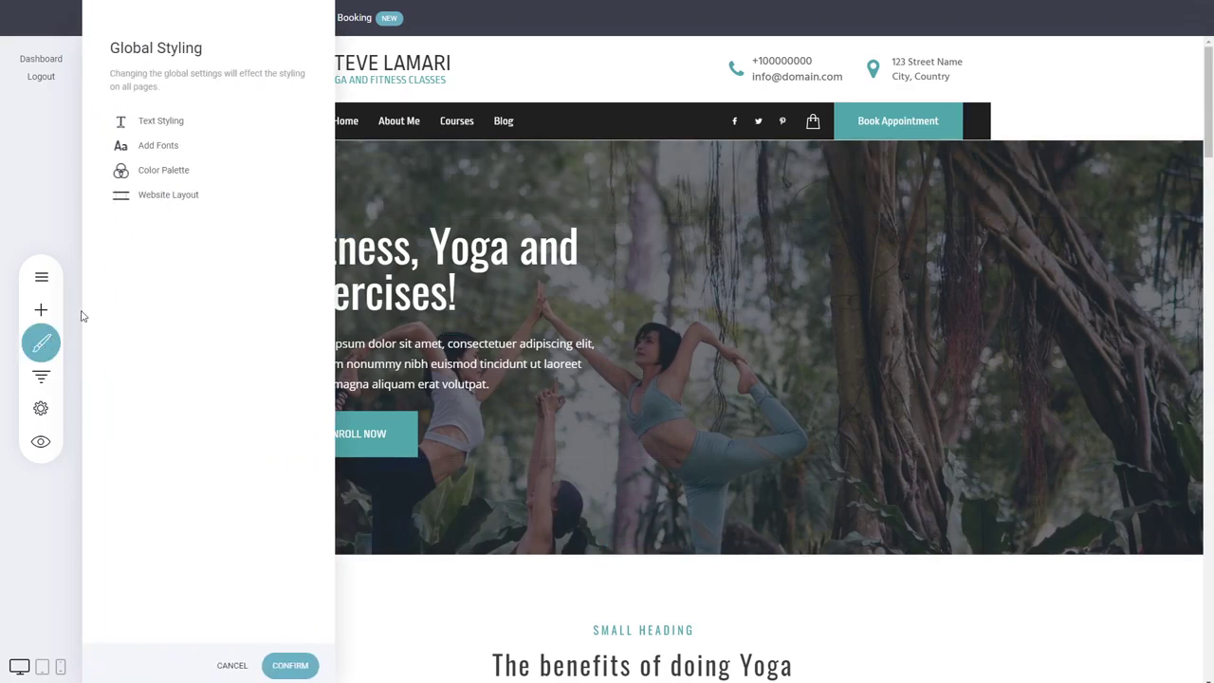
{"action": "left_click", "coordinate": [173, 171]}
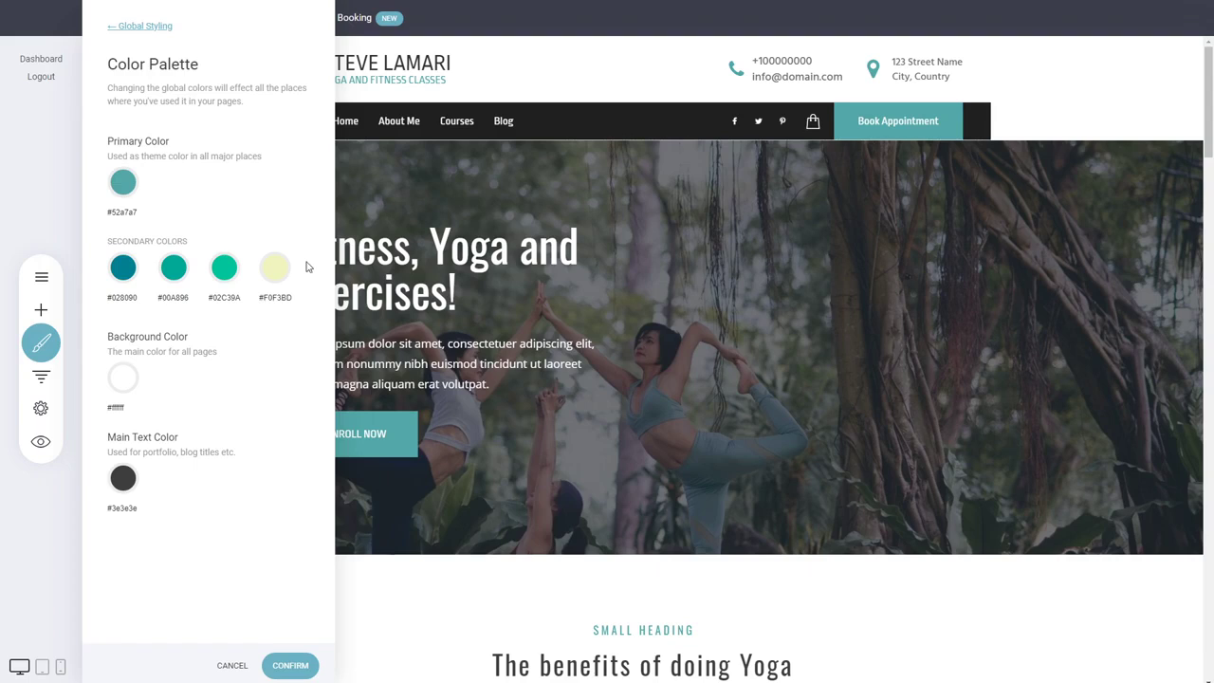
{"action": "left_click", "coordinate": [115, 194]}
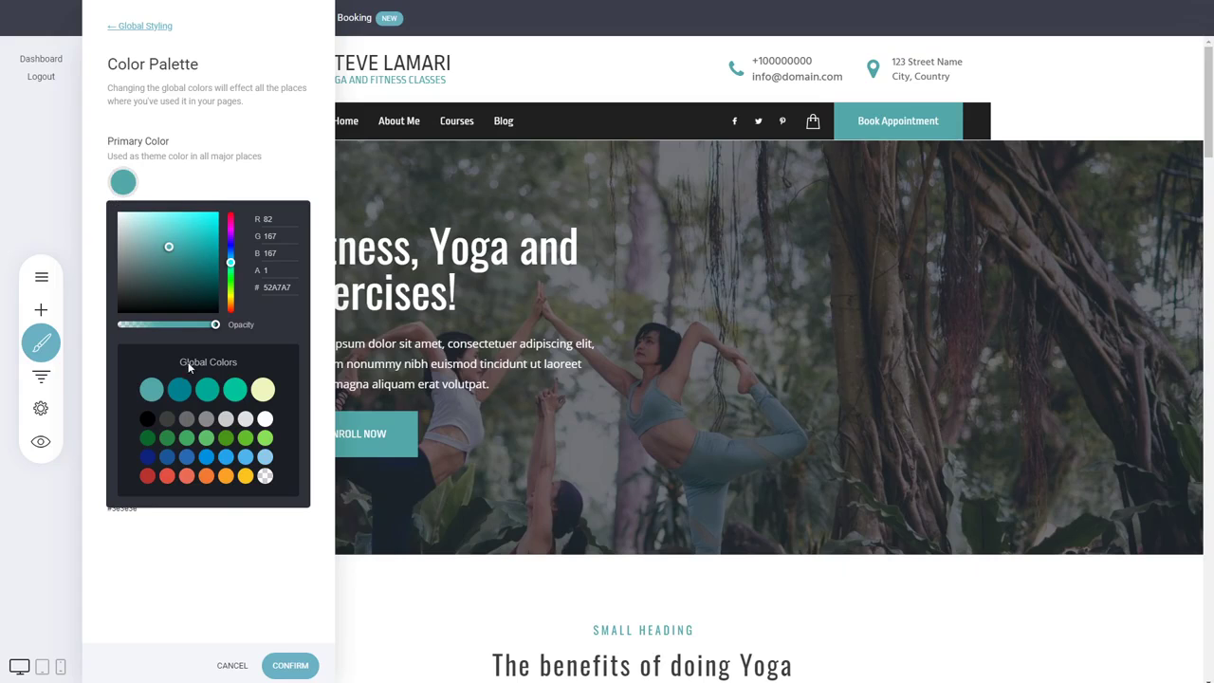
{"action": "left_click", "coordinate": [227, 482]}
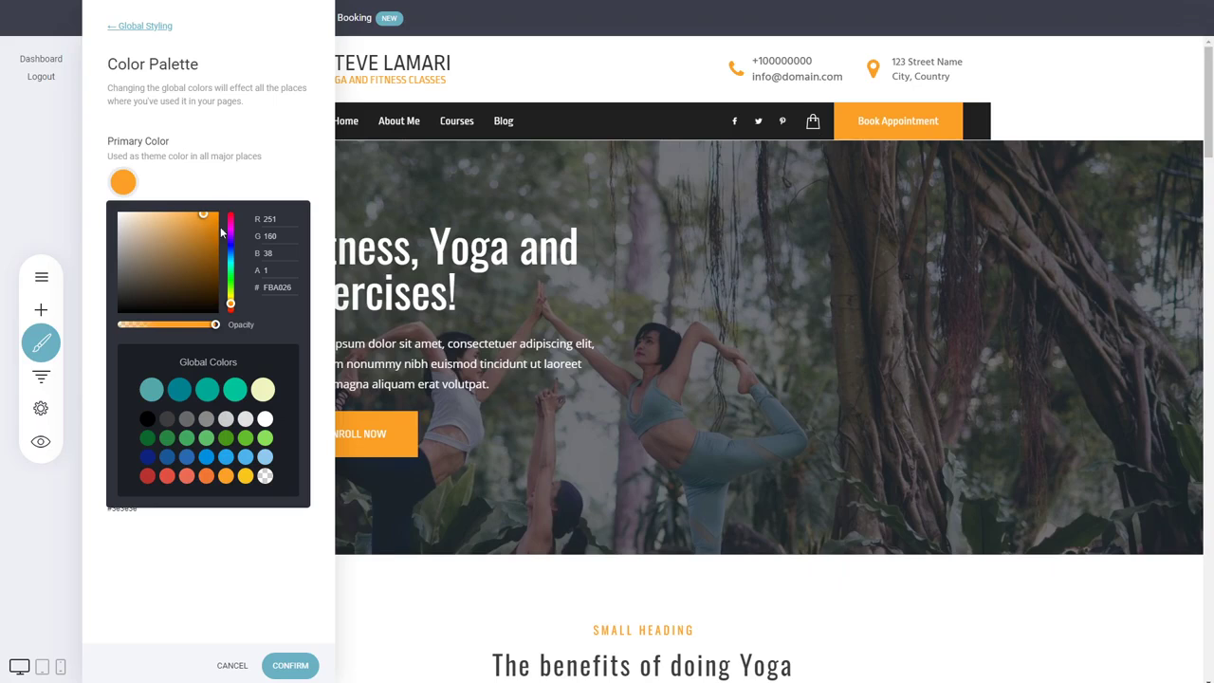
{"action": "left_click", "coordinate": [227, 617]}
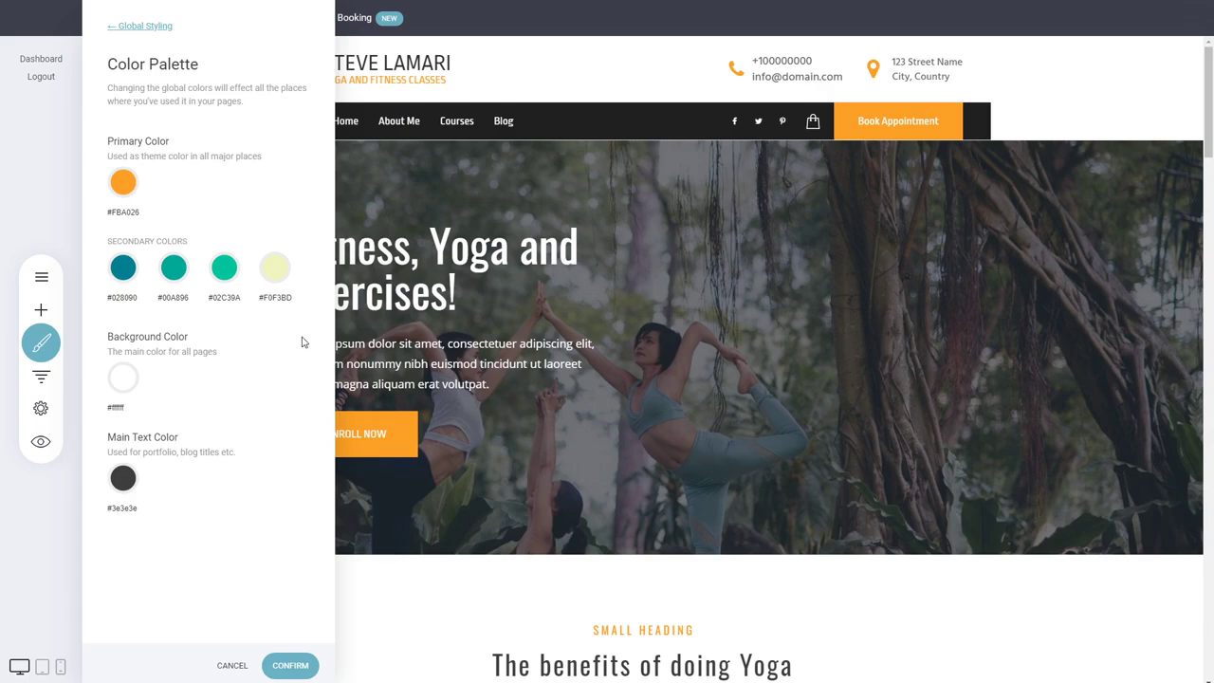
{"action": "left_click", "coordinate": [290, 666]}
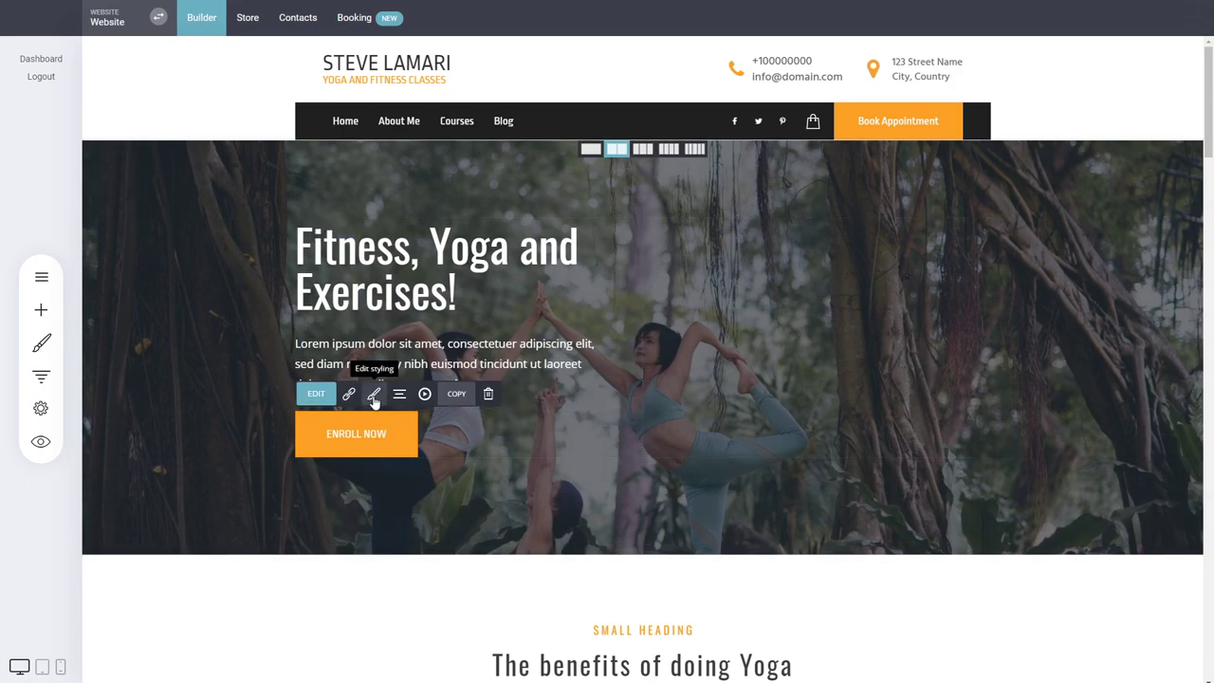
Examine the Global Colors offered for the button color of the hero's Enroll Now button.
{"action": "left_click", "coordinate": [375, 396]}
{"action": "left_click", "coordinate": [687, 319]}
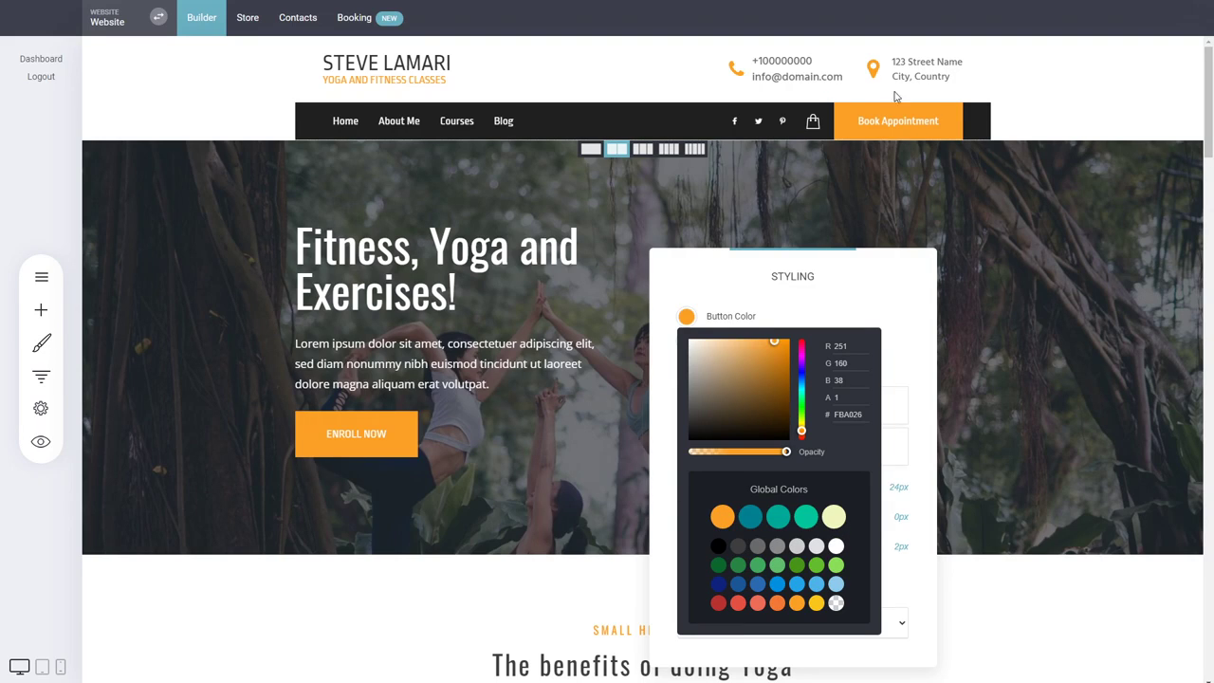
{"action": "left_click", "coordinate": [569, 337]}
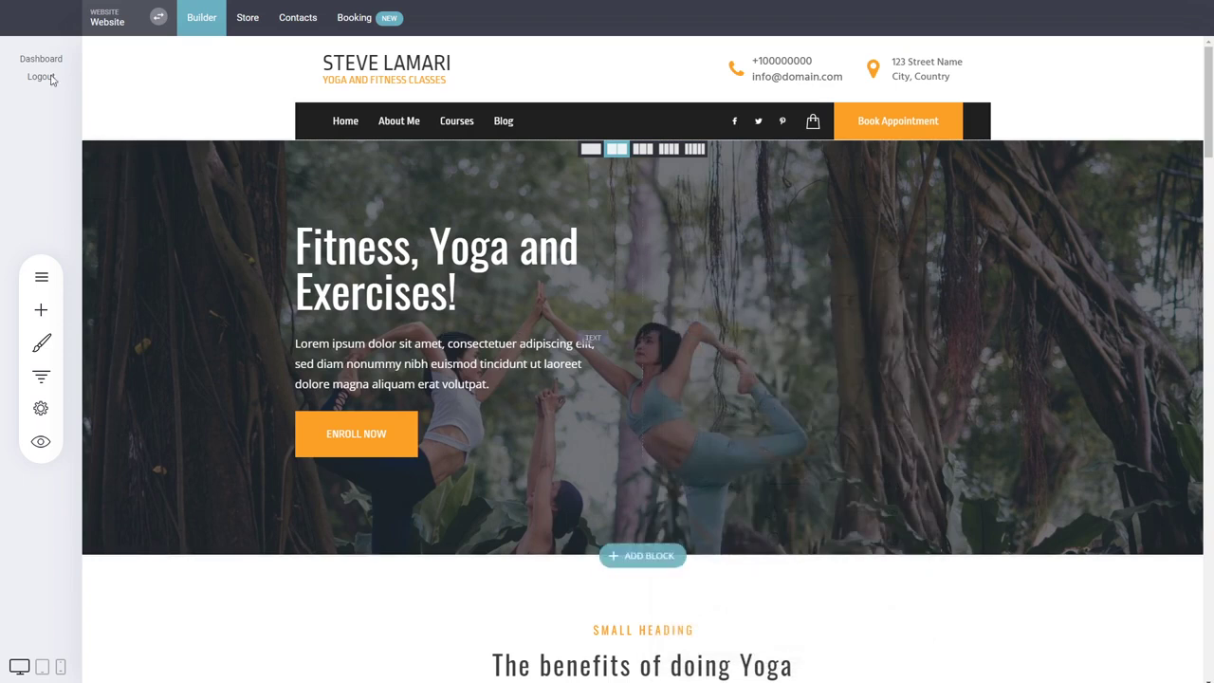
Try website grid widths of 1400 px and 800 px, and set the grid width to 1180 px.
{"action": "left_click", "coordinate": [42, 339]}
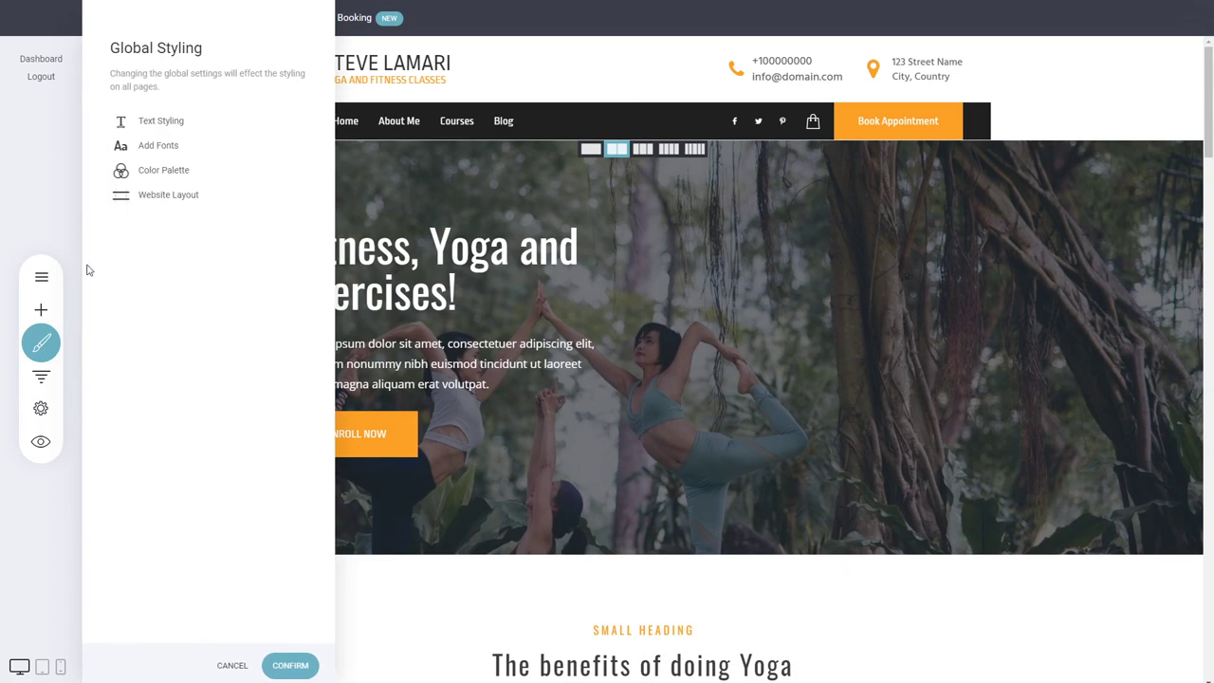
{"action": "left_click", "coordinate": [168, 170]}
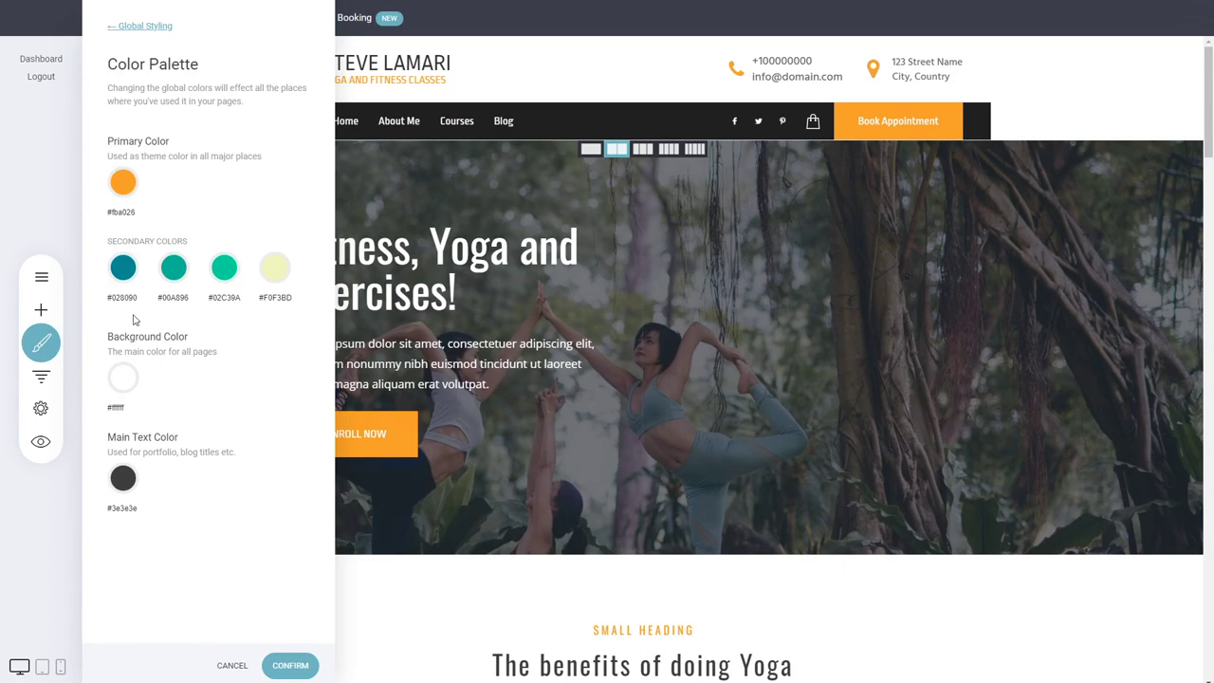
{"action": "left_click", "coordinate": [157, 28]}
{"action": "left_click", "coordinate": [179, 195]}
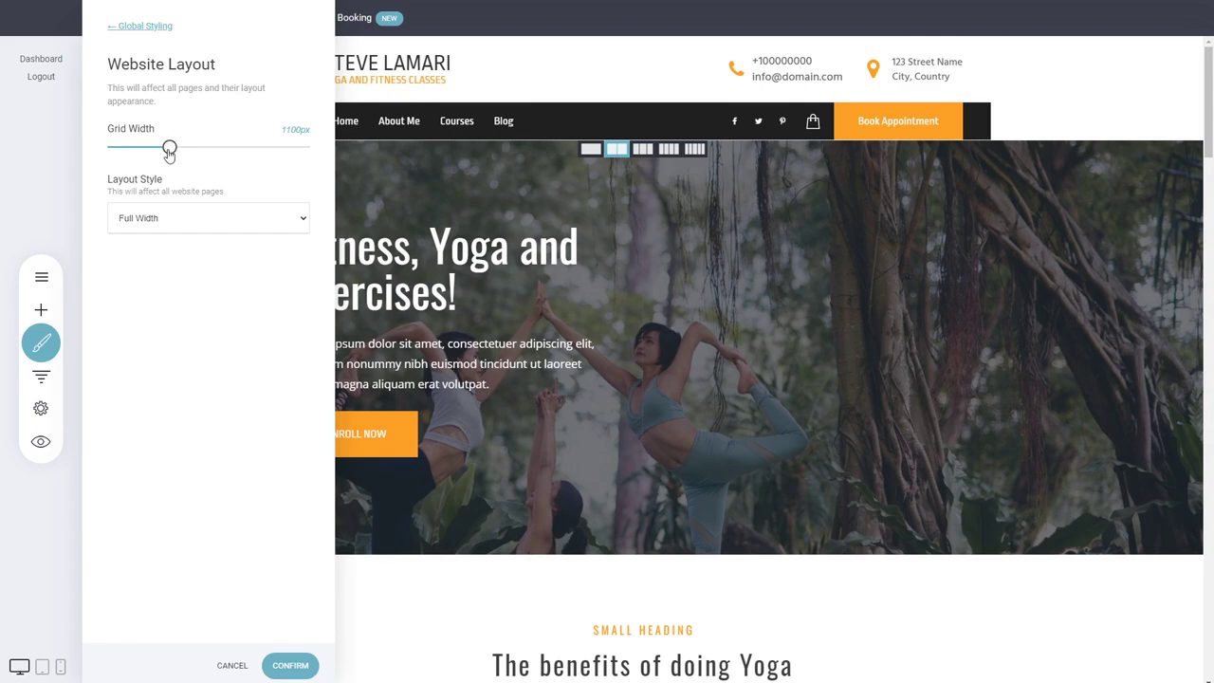
{"action": "left_click_drag", "start_coordinate": [170, 152], "coordinate": [230, 152]}
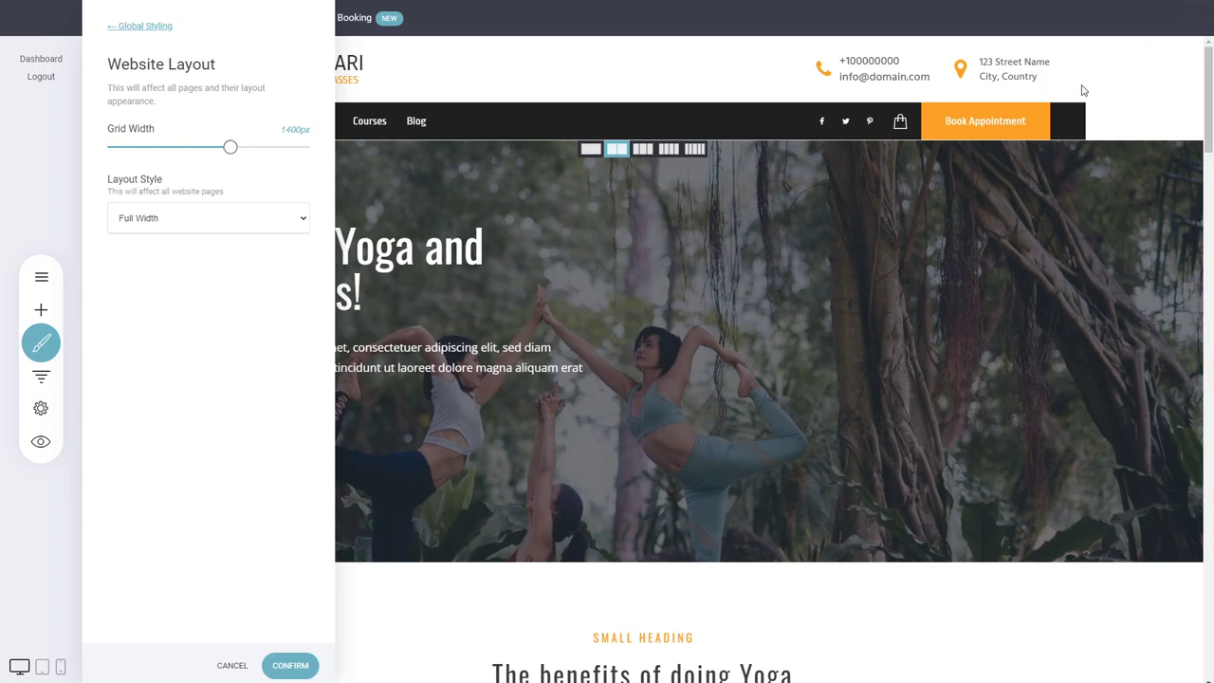
{"action": "left_click_drag", "start_coordinate": [231, 149], "coordinate": [110, 151]}
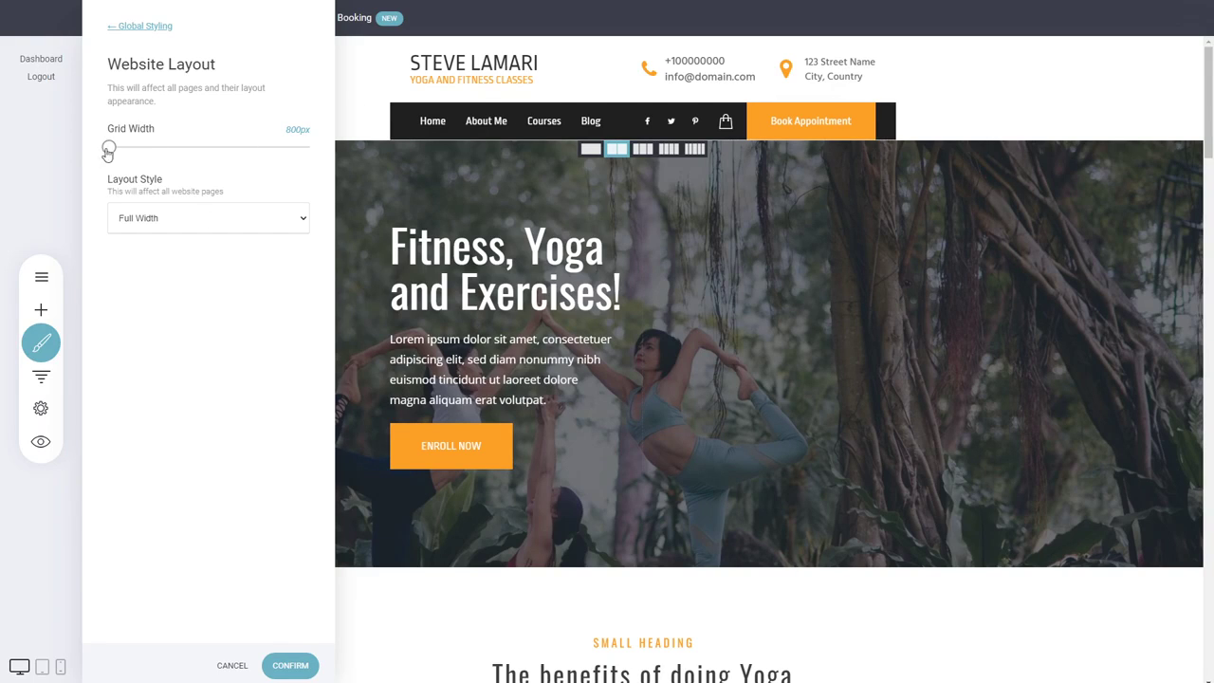
{"action": "left_click_drag", "start_coordinate": [109, 149], "coordinate": [186, 161]}
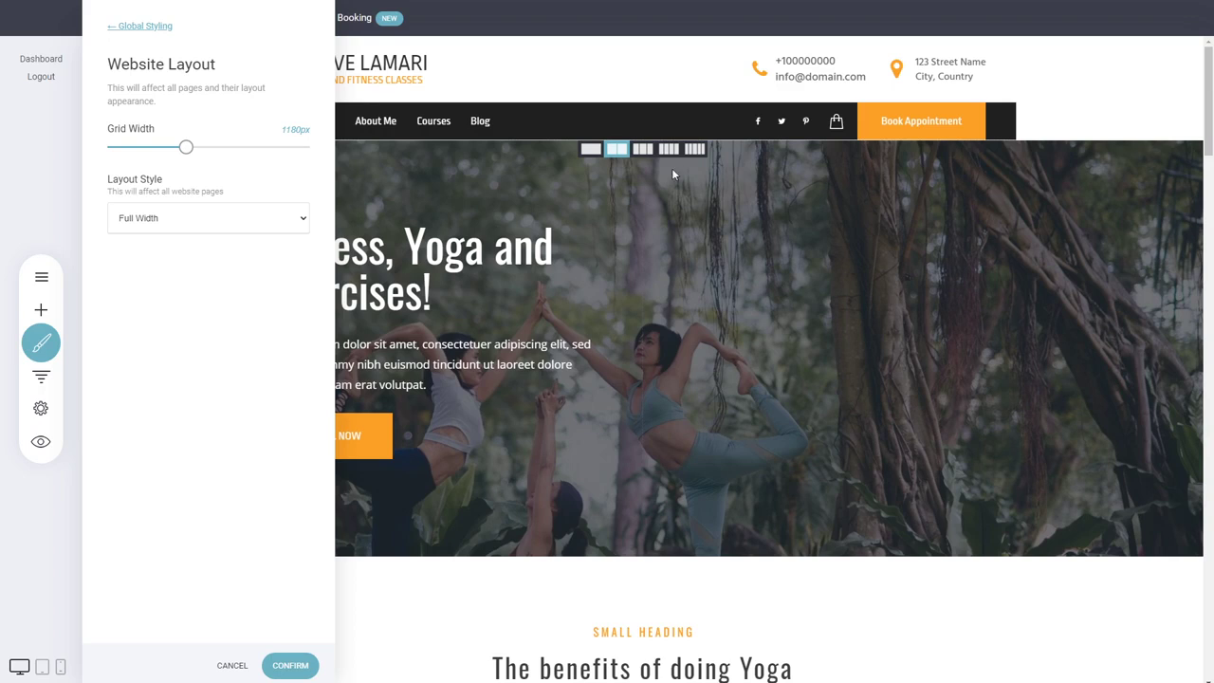
Switch the website layout style to Boxed and confirm the layout settings.
{"action": "left_click", "coordinate": [242, 251]}
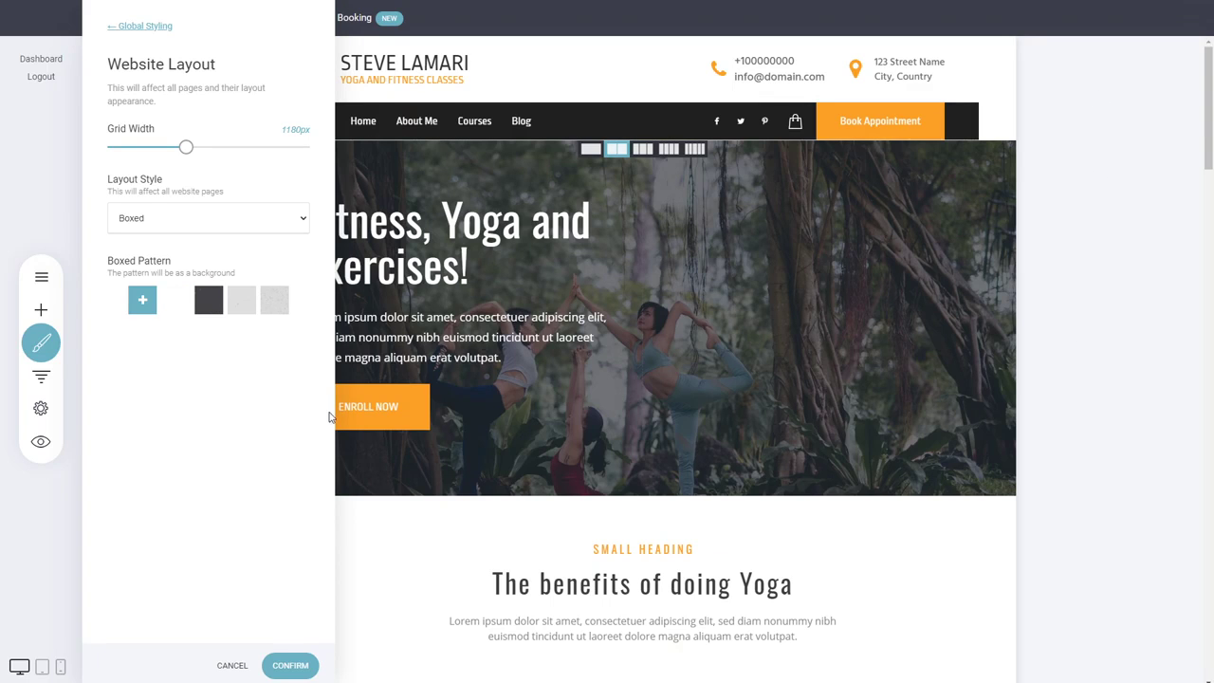
{"action": "left_click", "coordinate": [291, 664]}
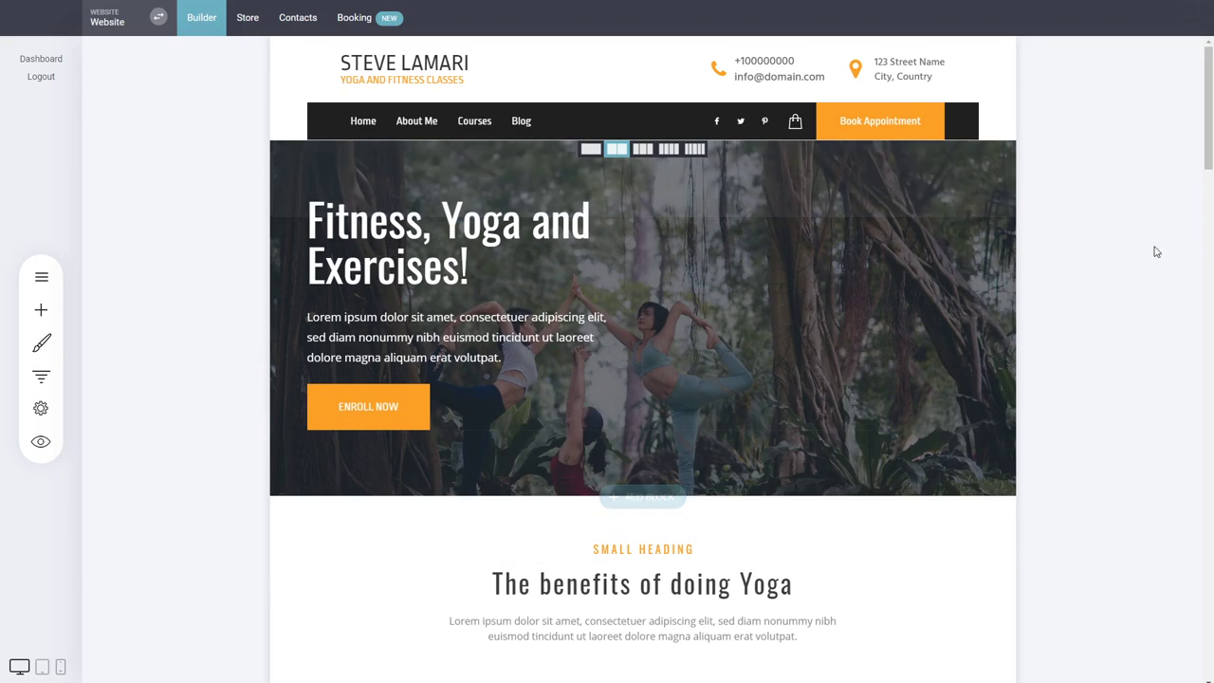
Return the website layout style to Full Width and confirm it.
{"action": "left_click", "coordinate": [40, 343]}
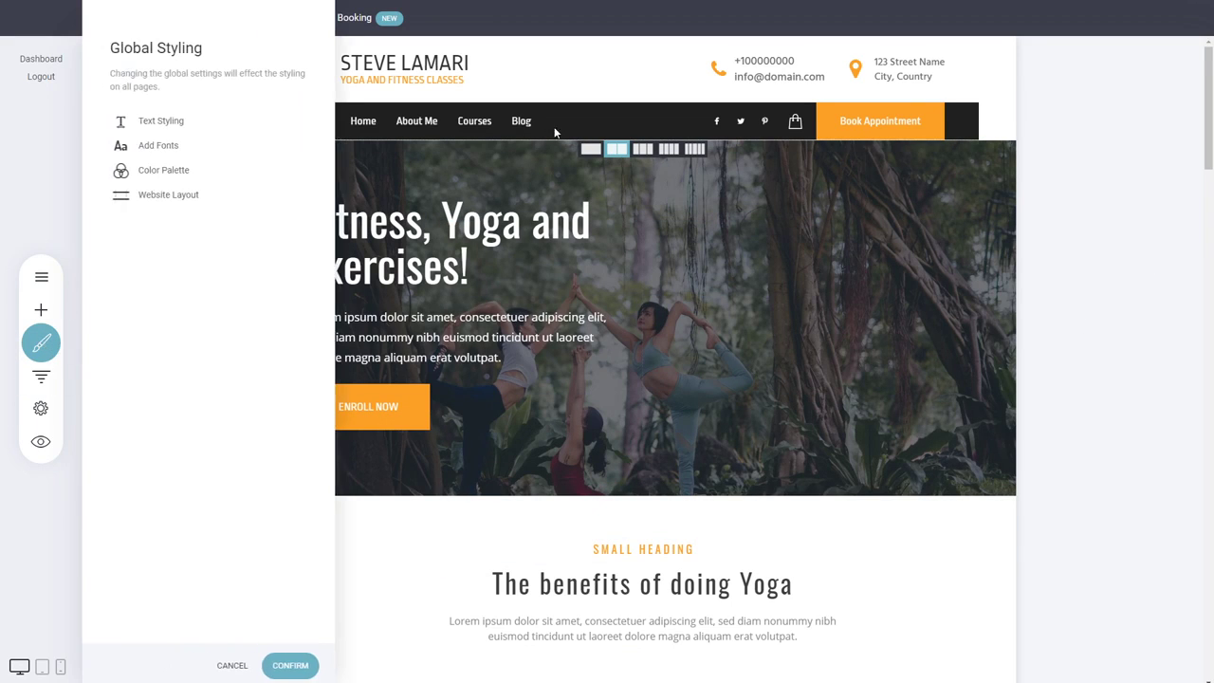
{"action": "left_click", "coordinate": [160, 174]}
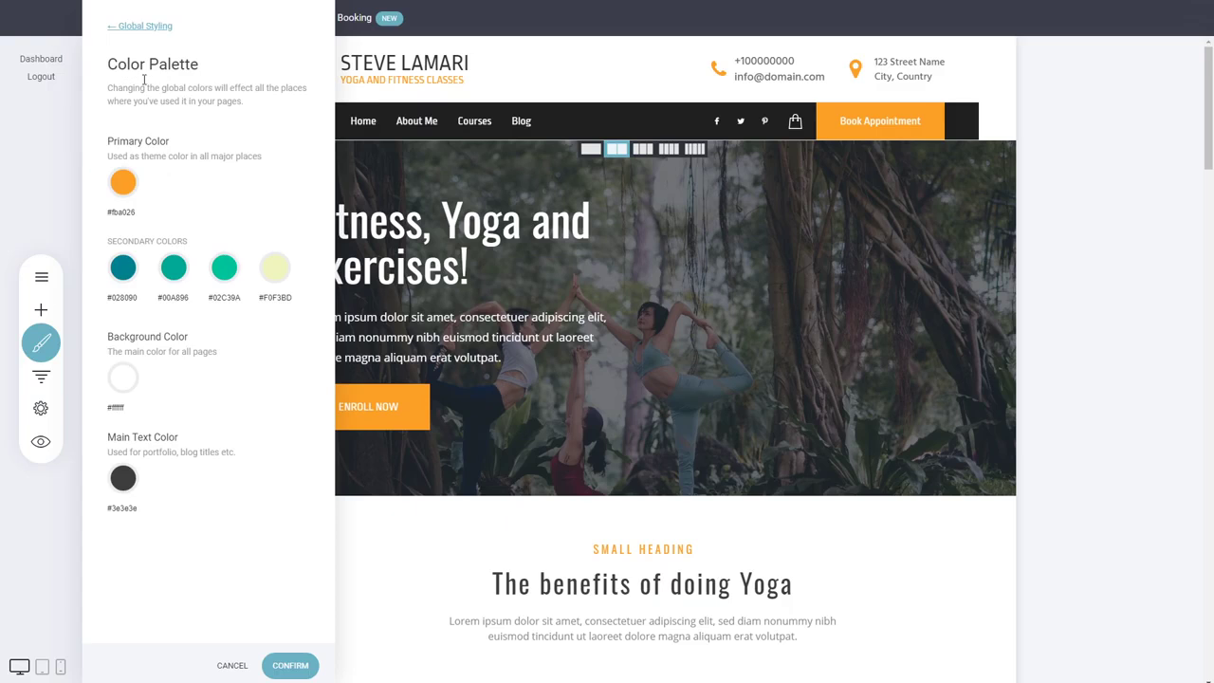
{"action": "left_click", "coordinate": [147, 26]}
{"action": "left_click", "coordinate": [147, 192]}
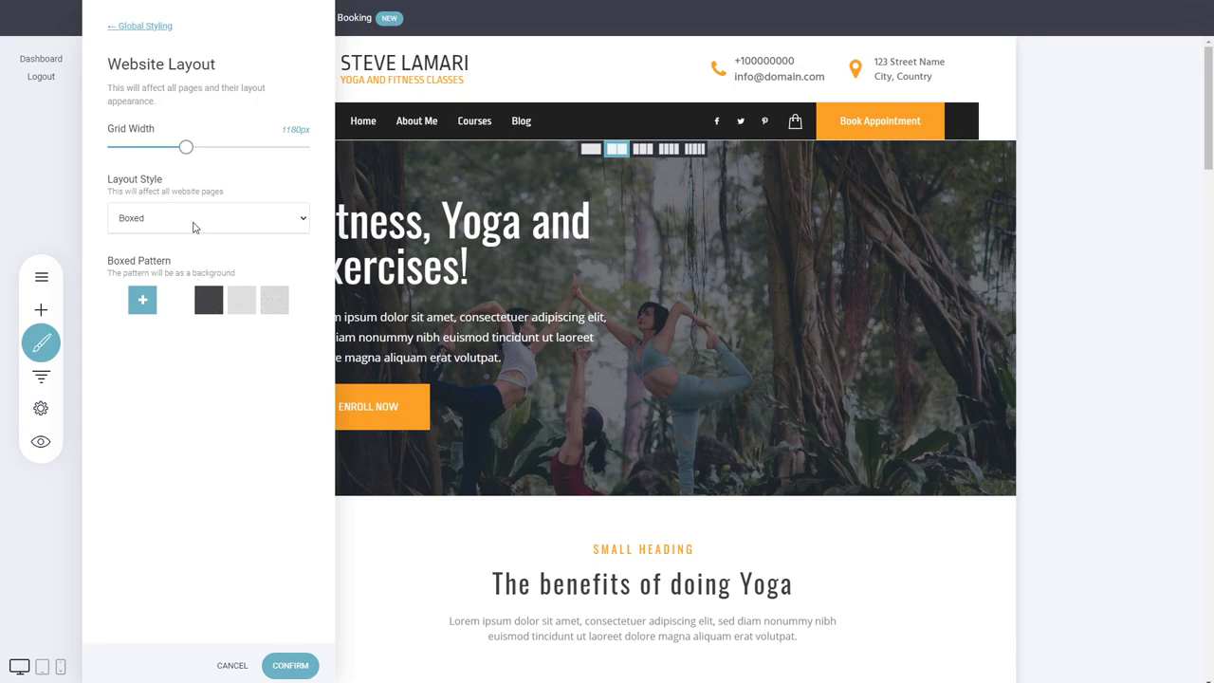
{"action": "left_click", "coordinate": [193, 219]}
{"action": "left_click", "coordinate": [168, 243]}
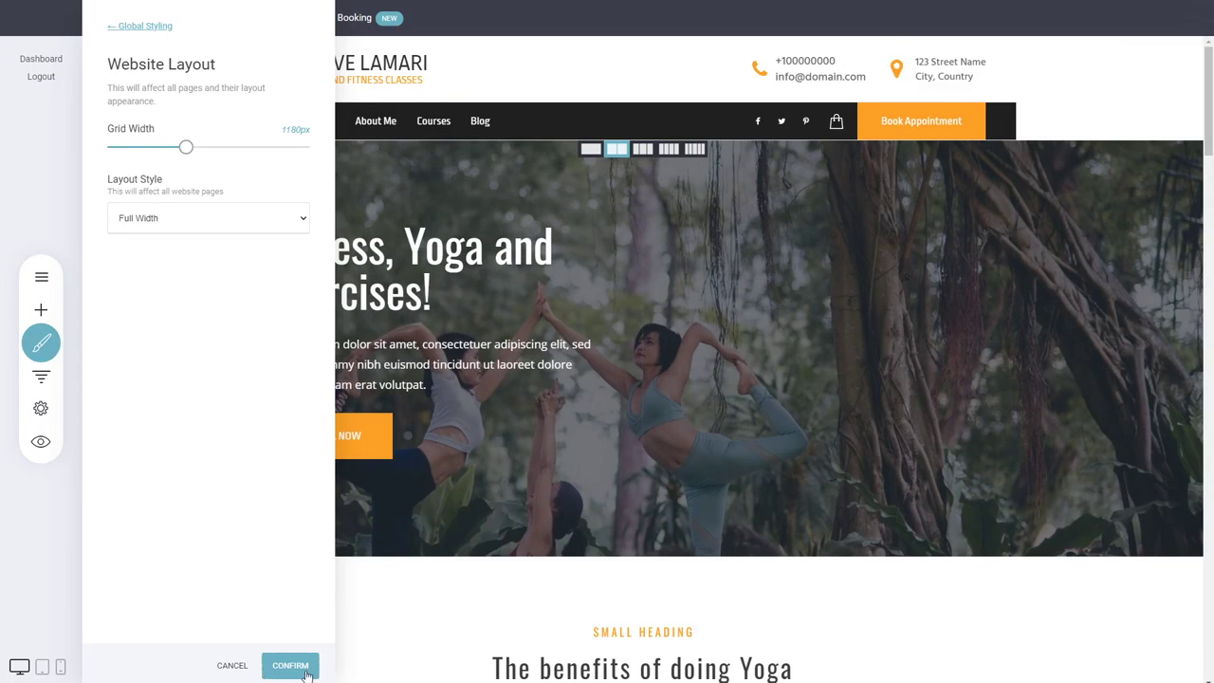
{"action": "left_click", "coordinate": [307, 667]}
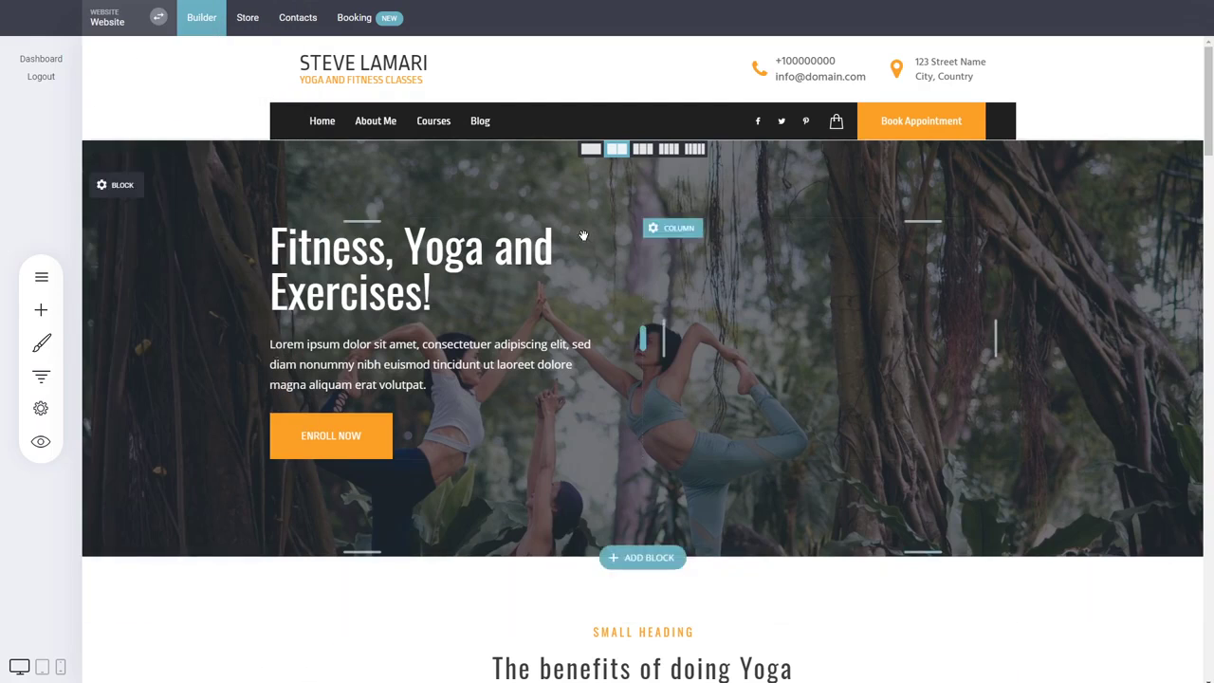
Open the global styling options of the website.
{"action": "left_click", "coordinate": [40, 341]}
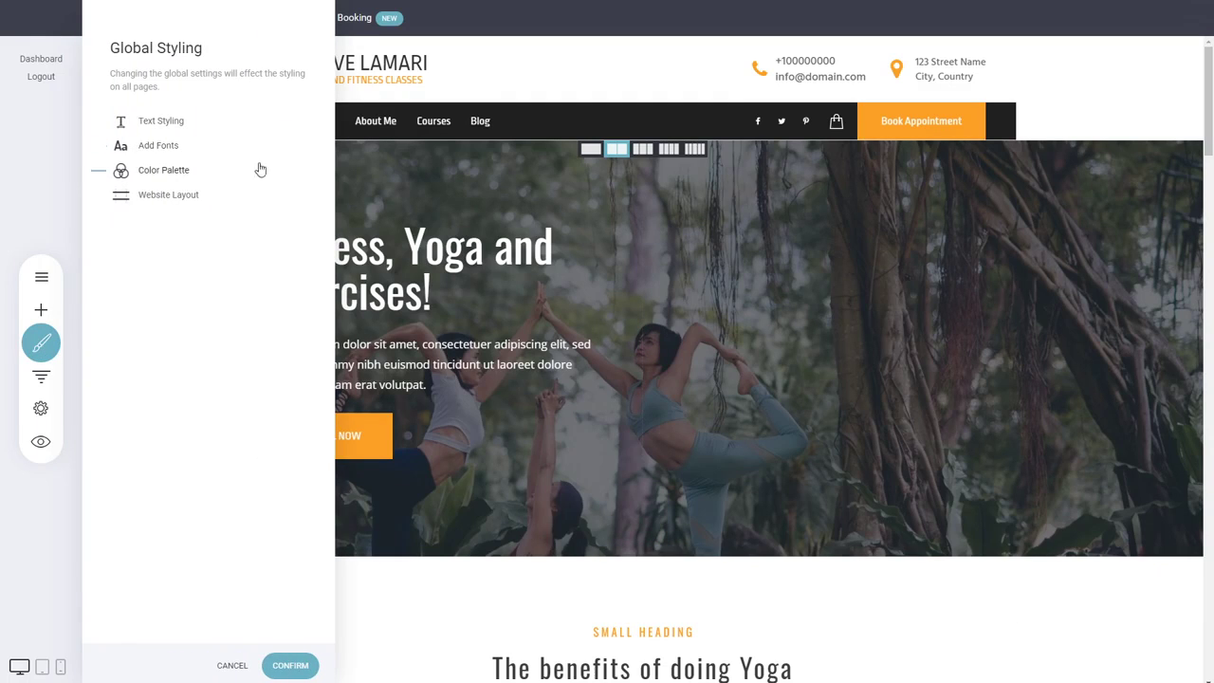